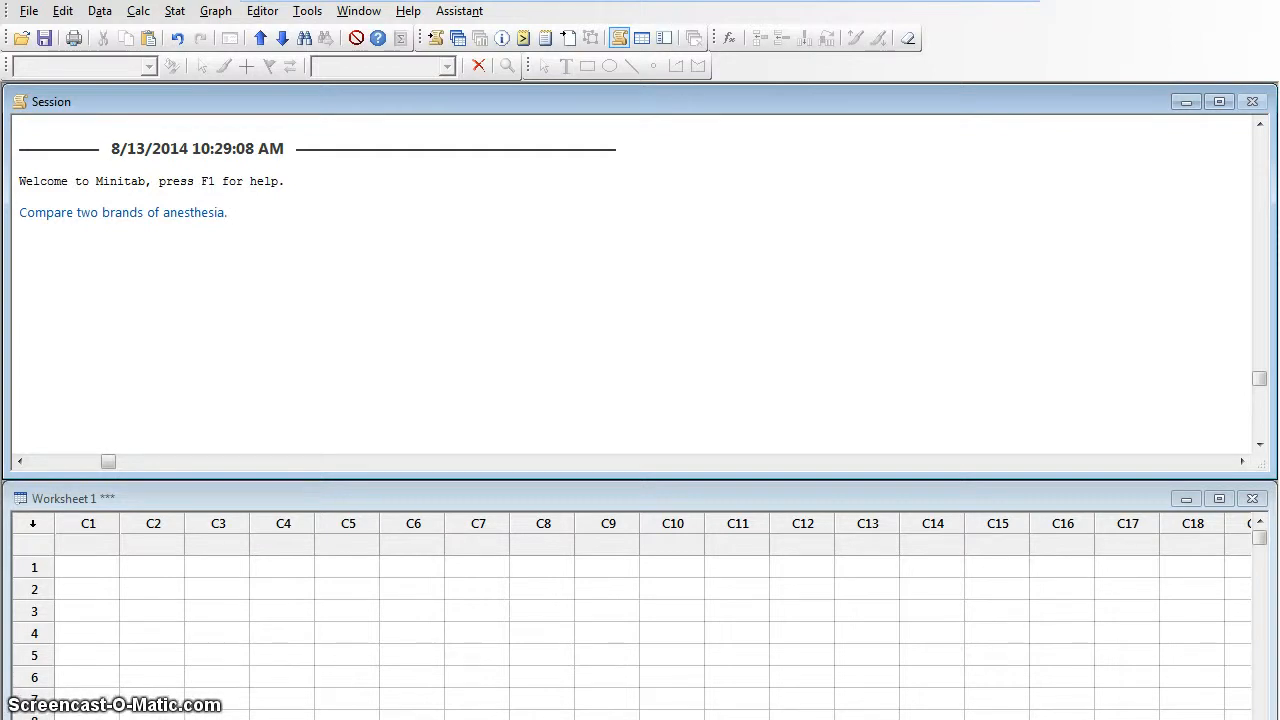
Step: Continue the session note with "Is there a difference in the standard deviation of recovery times using each brand?"
{"action": "type", "text": "Is there a "}
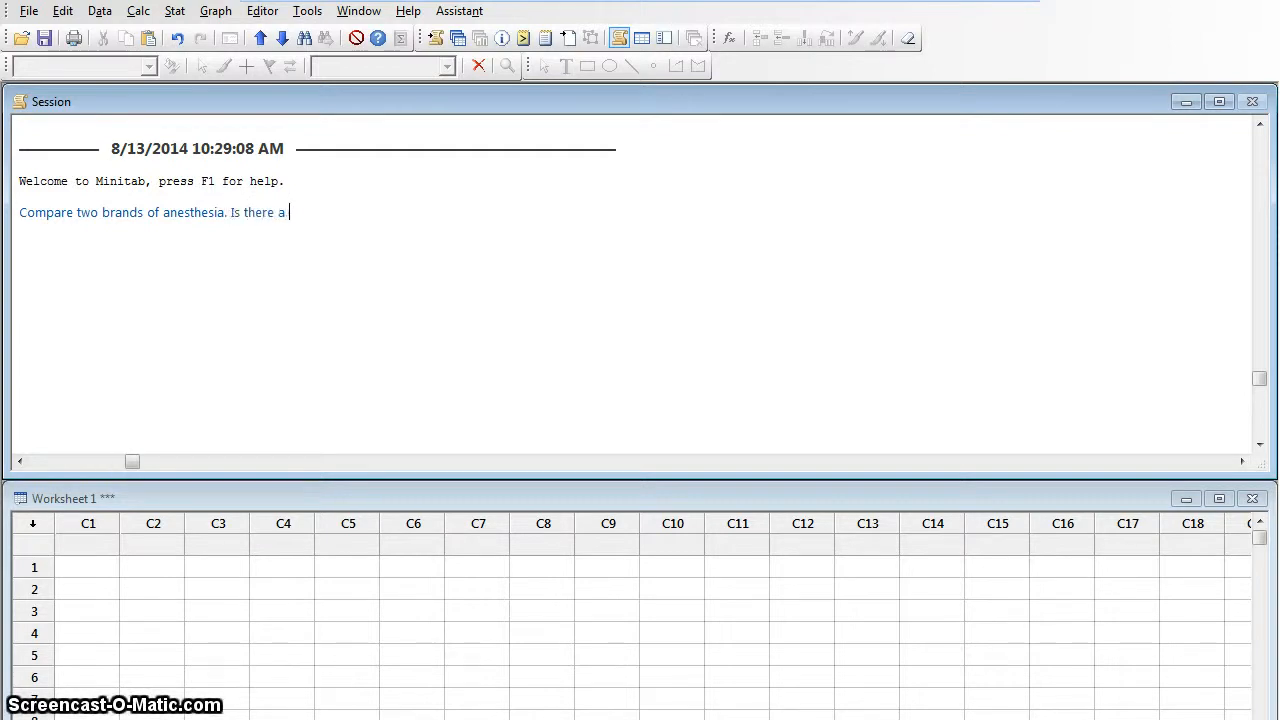
{"action": "type", "text": "difference in the sta"}
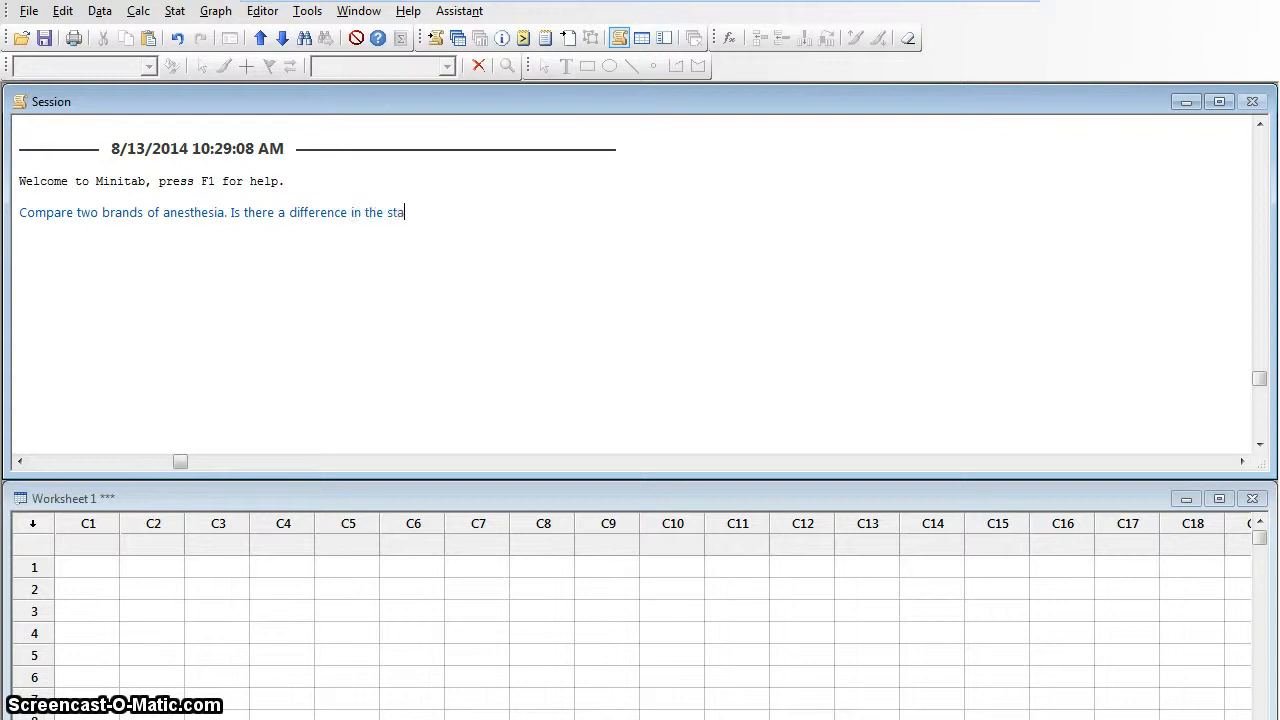
{"action": "type", "text": "ndard deviation of recor"}
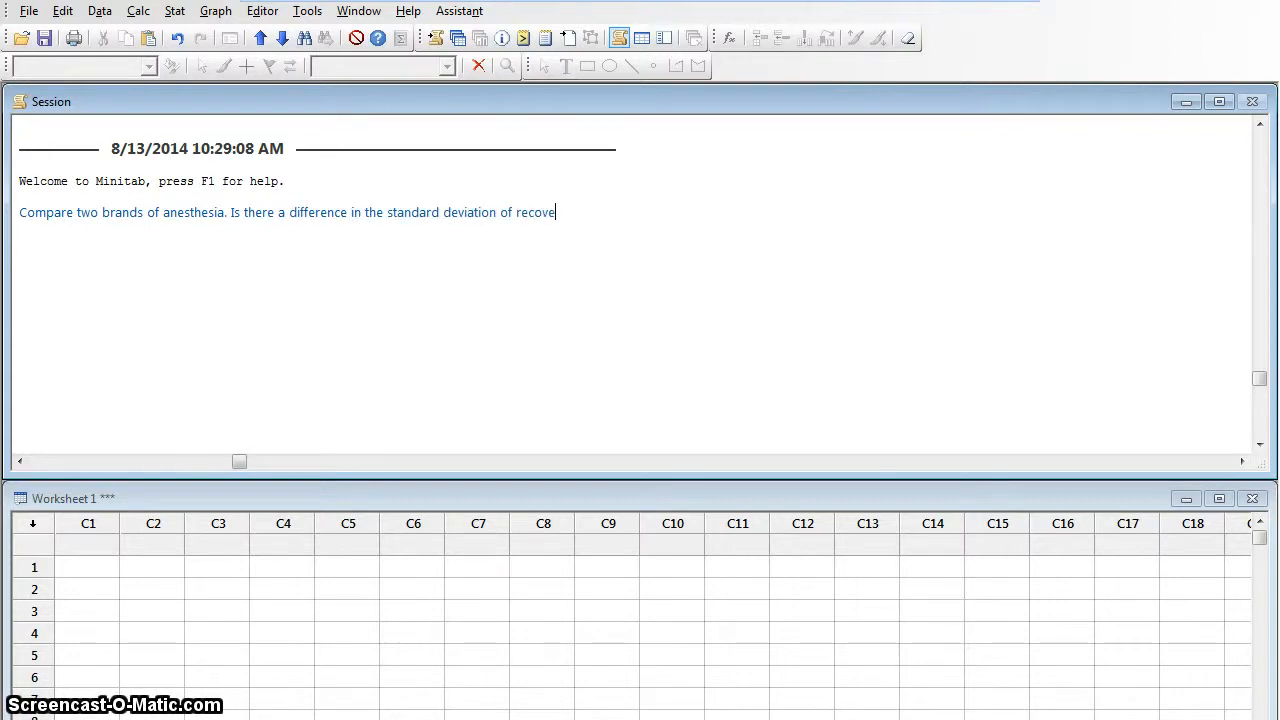
{"action": "type", "text": "ery times u"}
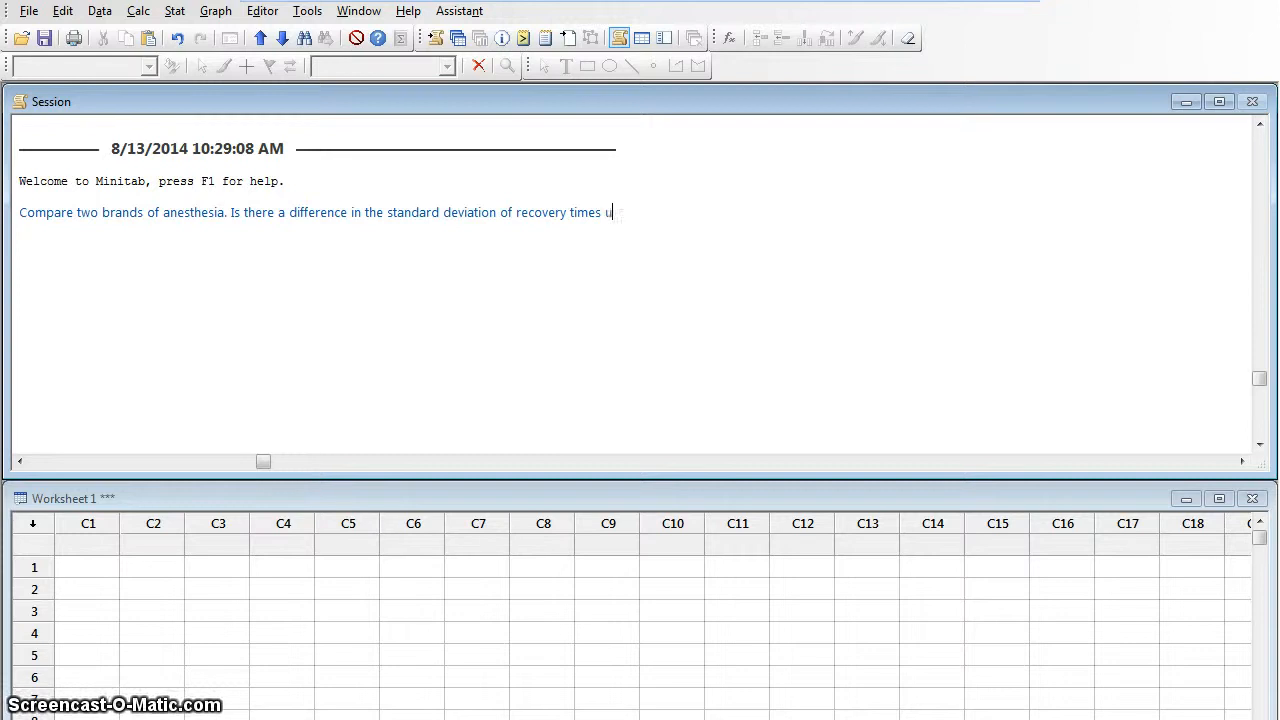
{"action": "type", "text": "sing each brand"}
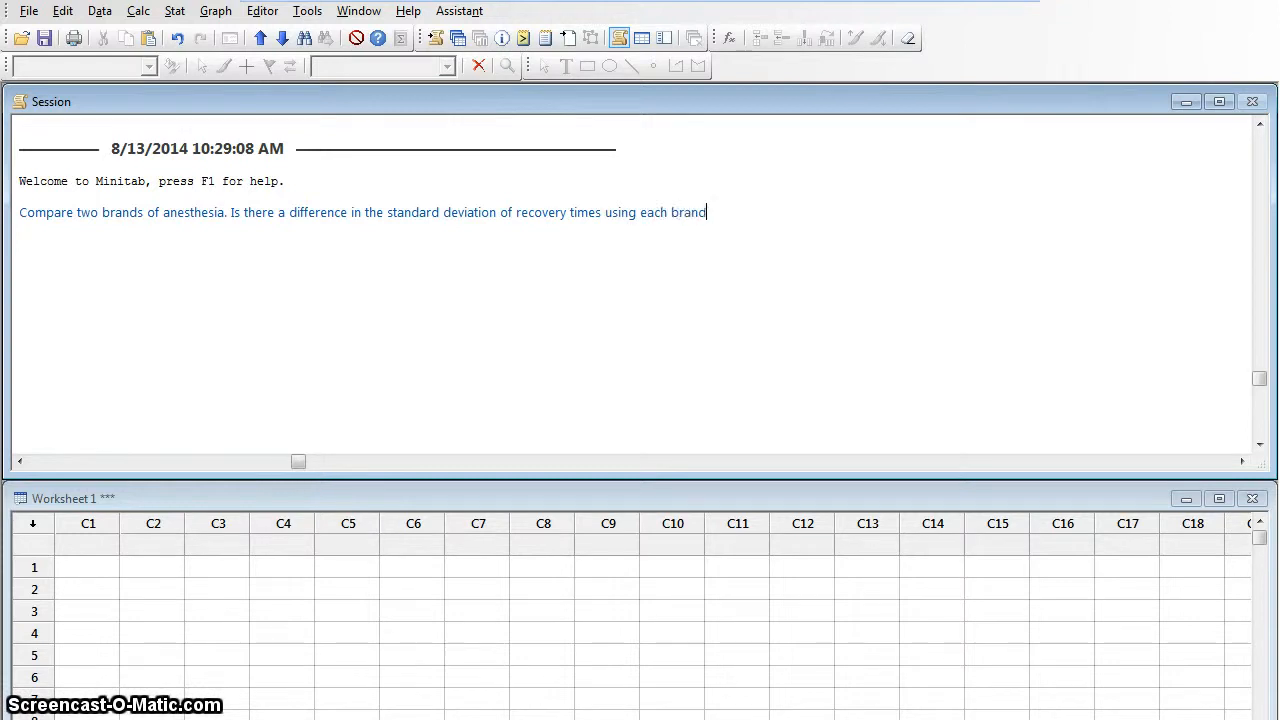
{"action": "type", "text": "?"}
{"action": "key", "text": "Return"}
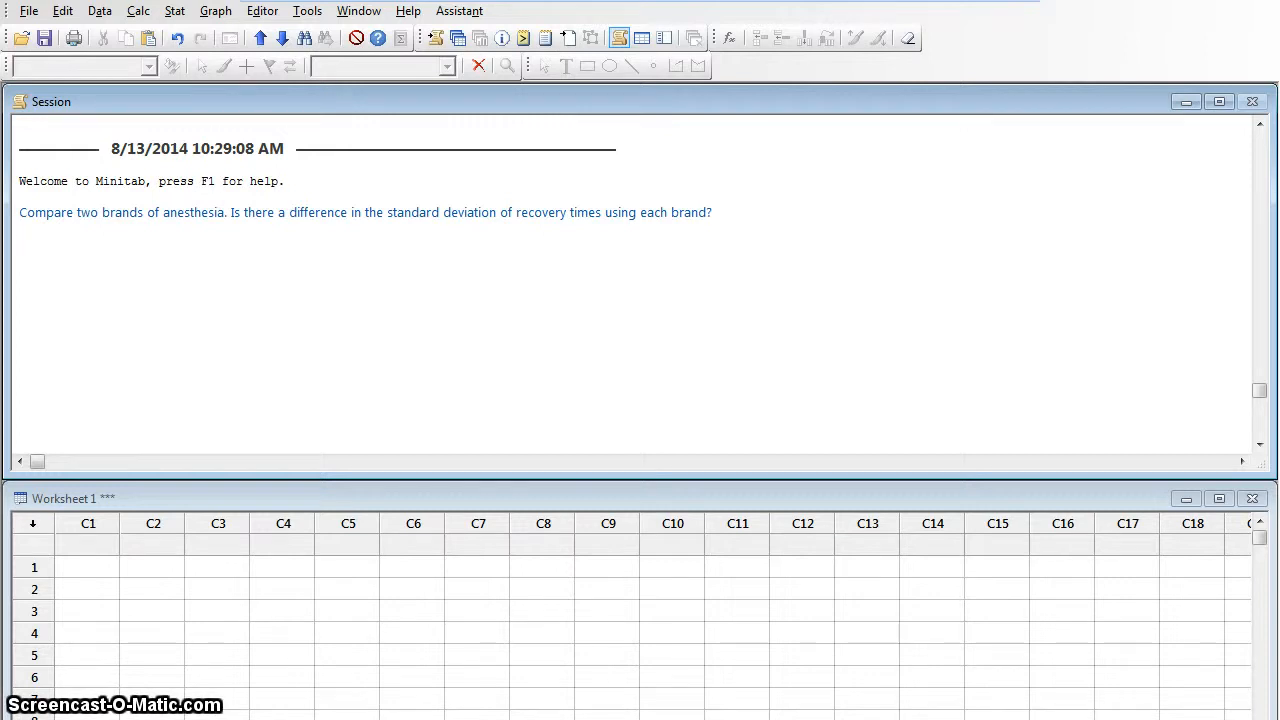
Step: Add the line "95% confidence (significance of 0.05)" below the question in the session notes
{"action": "type", "text": "5% confidence"}
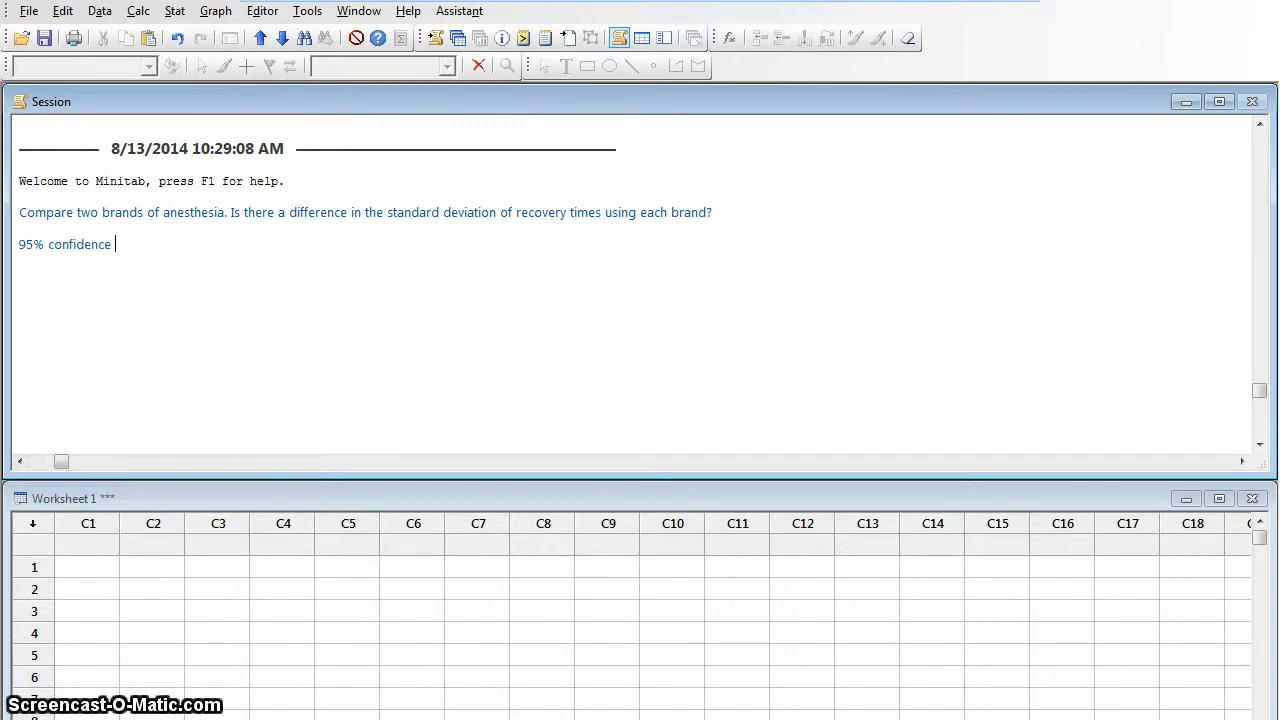
{"action": "type", "text": " (signific"}
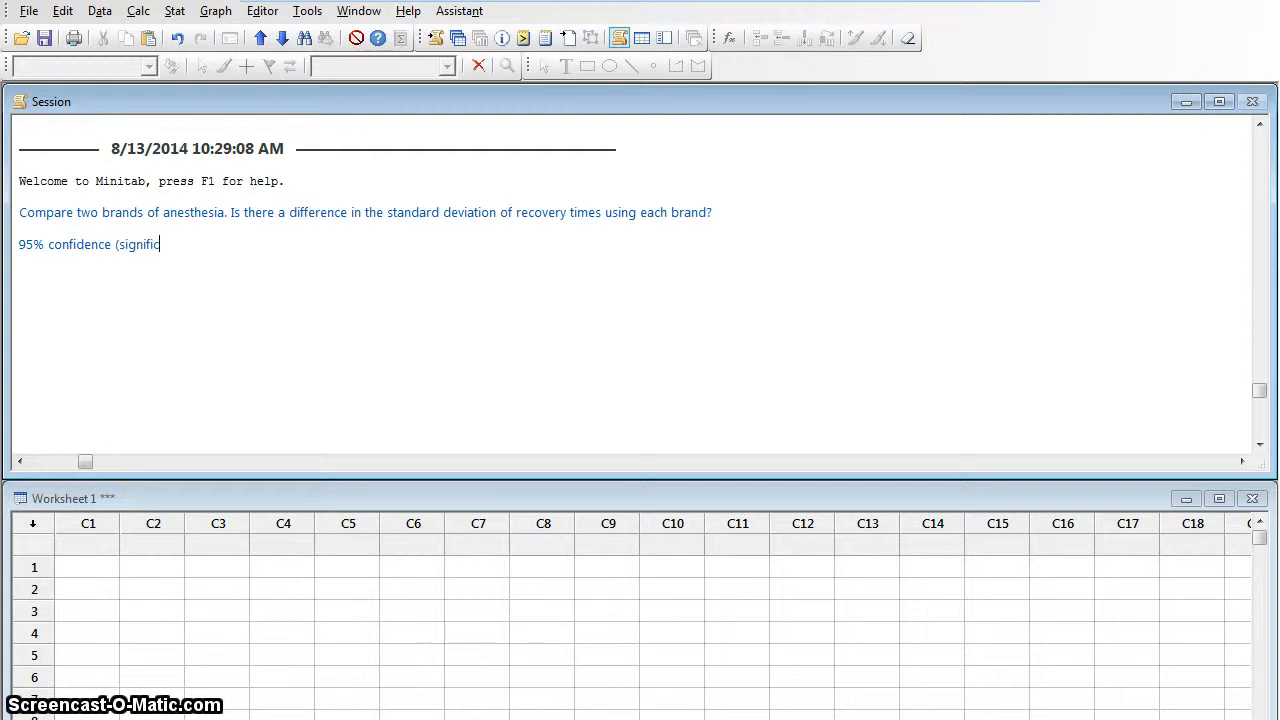
{"action": "type", "text": "ance of 0"}
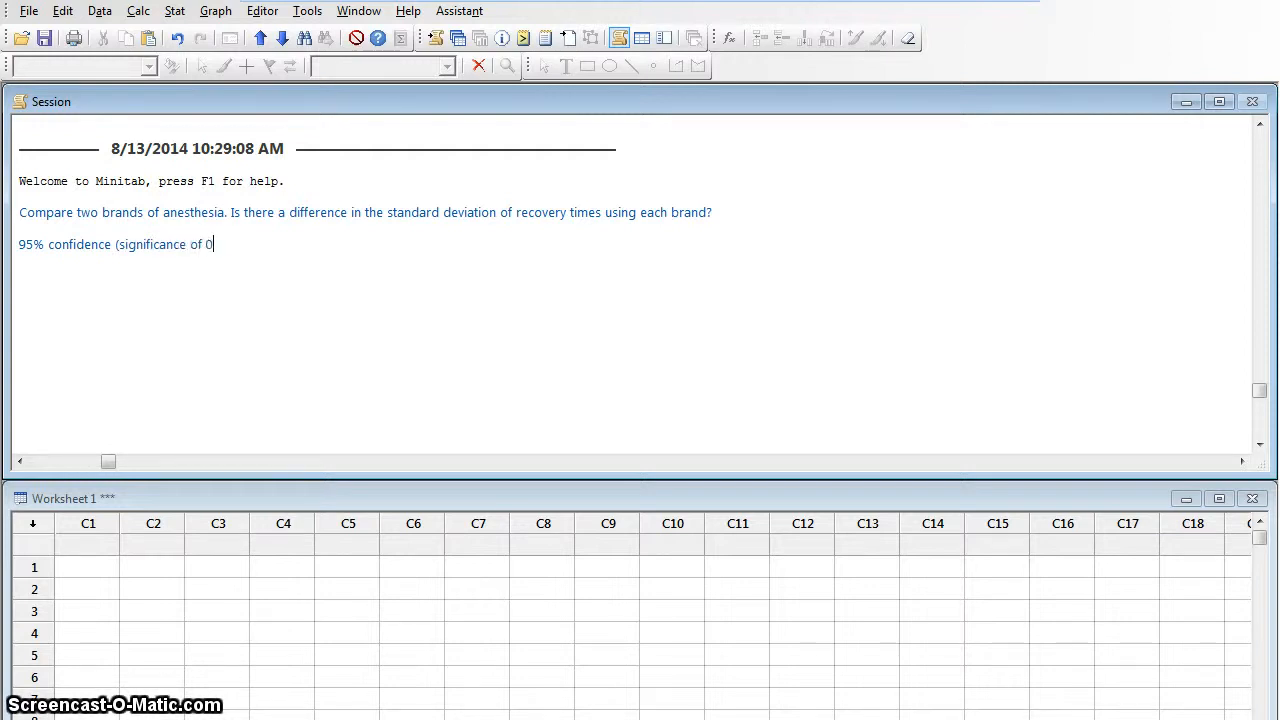
{"action": "type", "text": ".05)"}
{"action": "key", "text": "Return"}
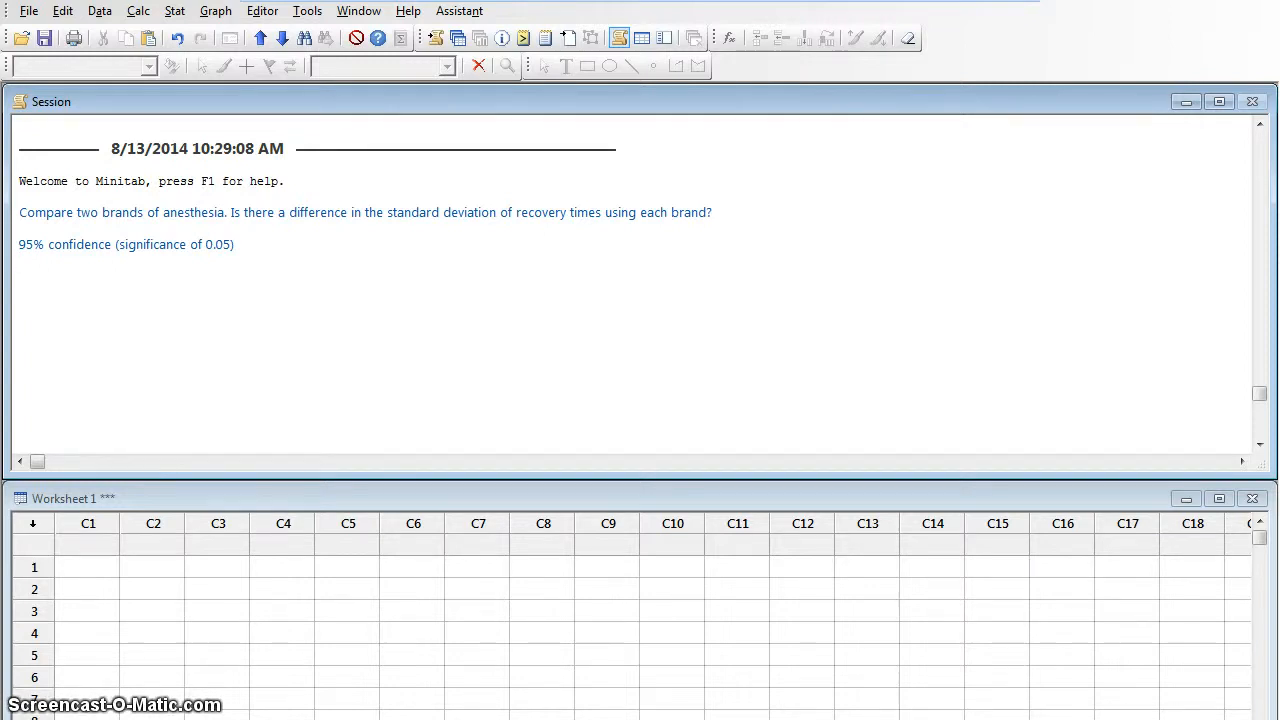
Step: Add the line "Looking at a ratio of standard deviation." directly below the confidence note
{"action": "type", "text": "Looking at a"}
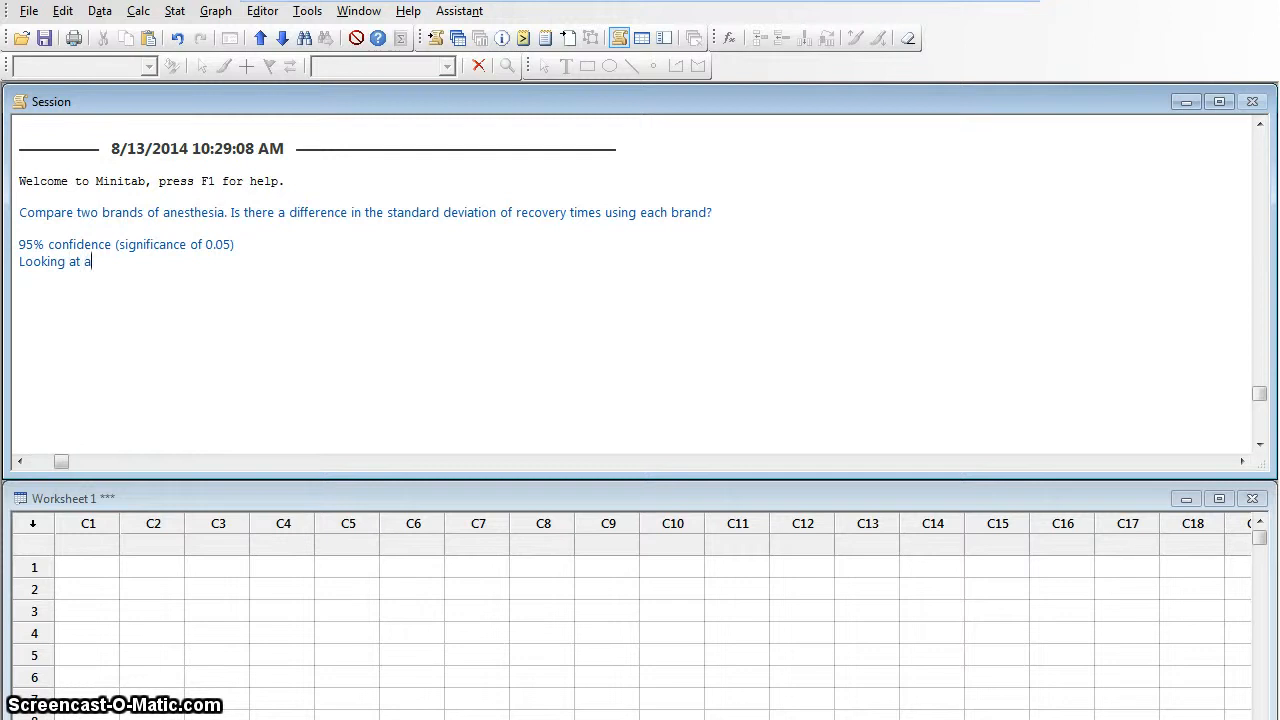
{"action": "type", "text": " ratio of stand"}
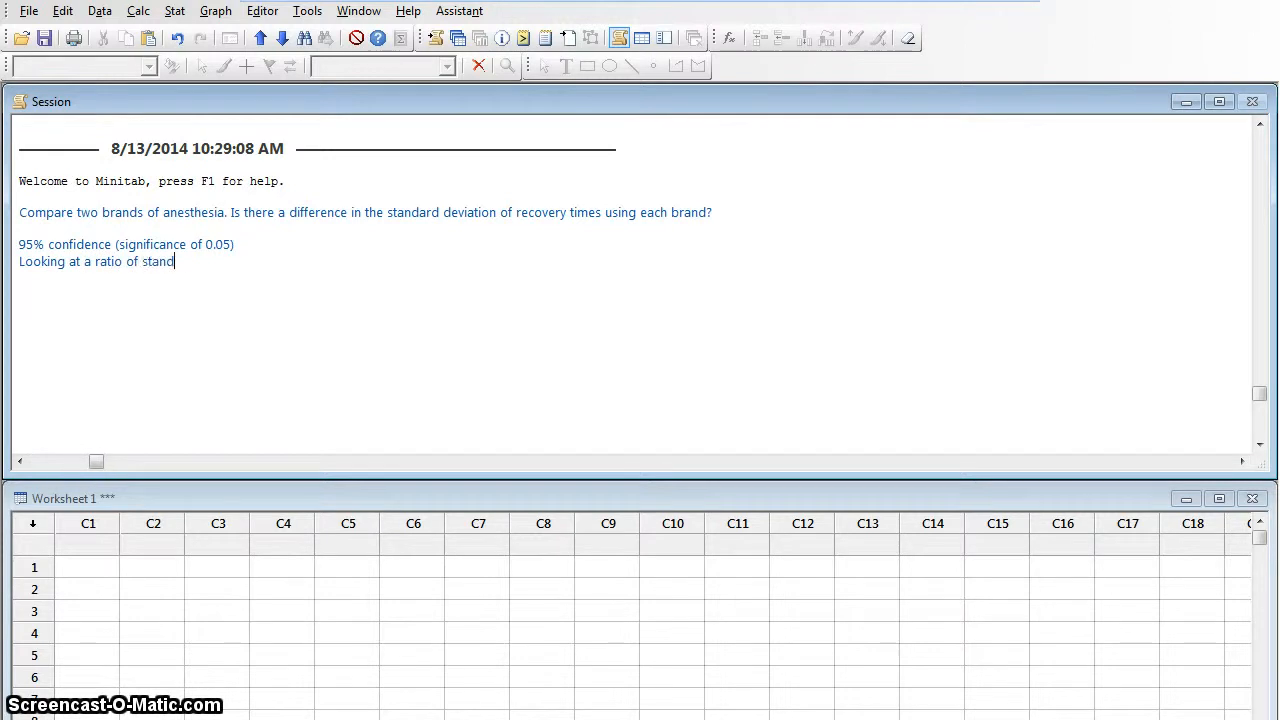
{"action": "type", "text": "ard deviation."}
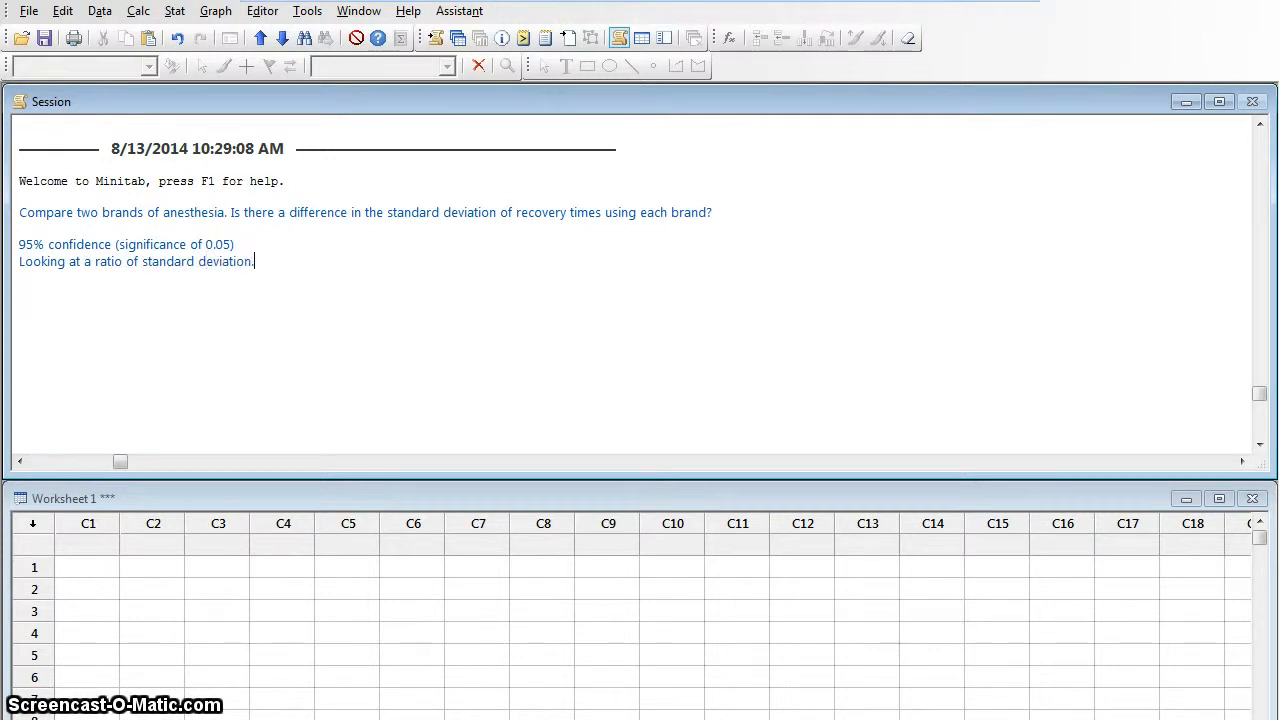
{"action": "key", "text": "Return"}
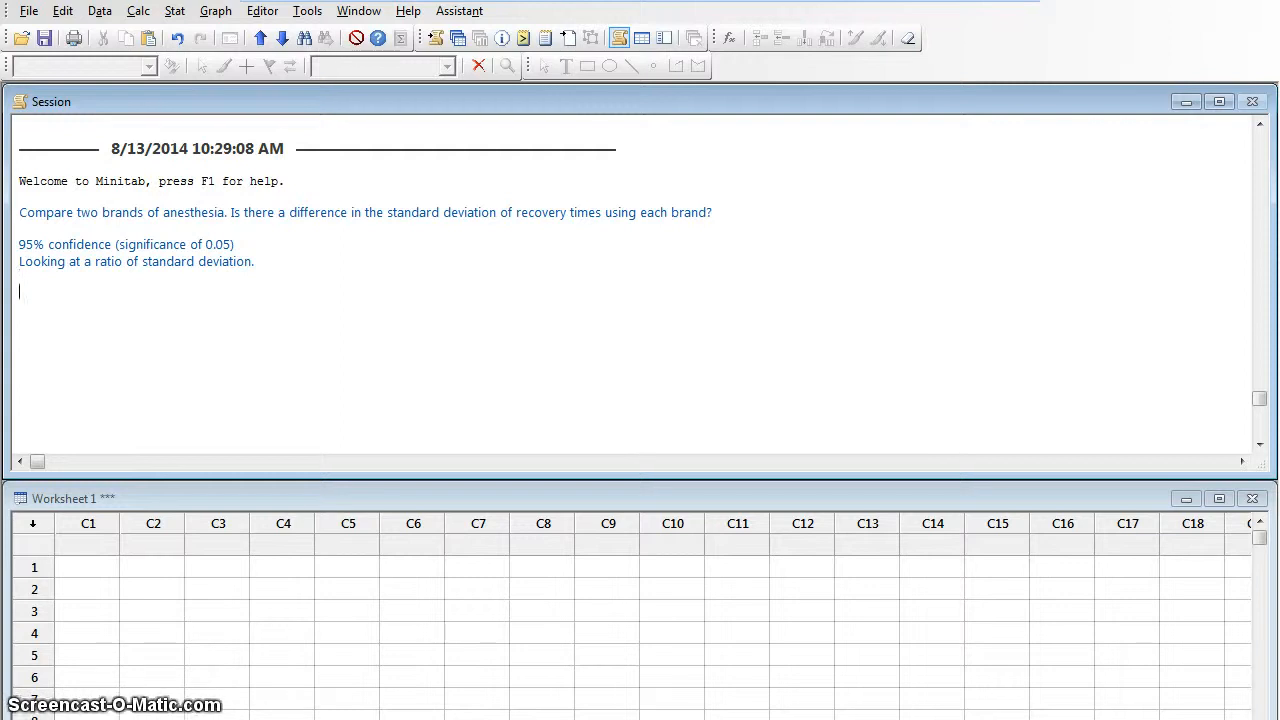
Step: Add the note "I want to be able to detect a difference of 20% or more in the standard deviation." as a new paragraph
{"action": "type", "text": "I want to be "}
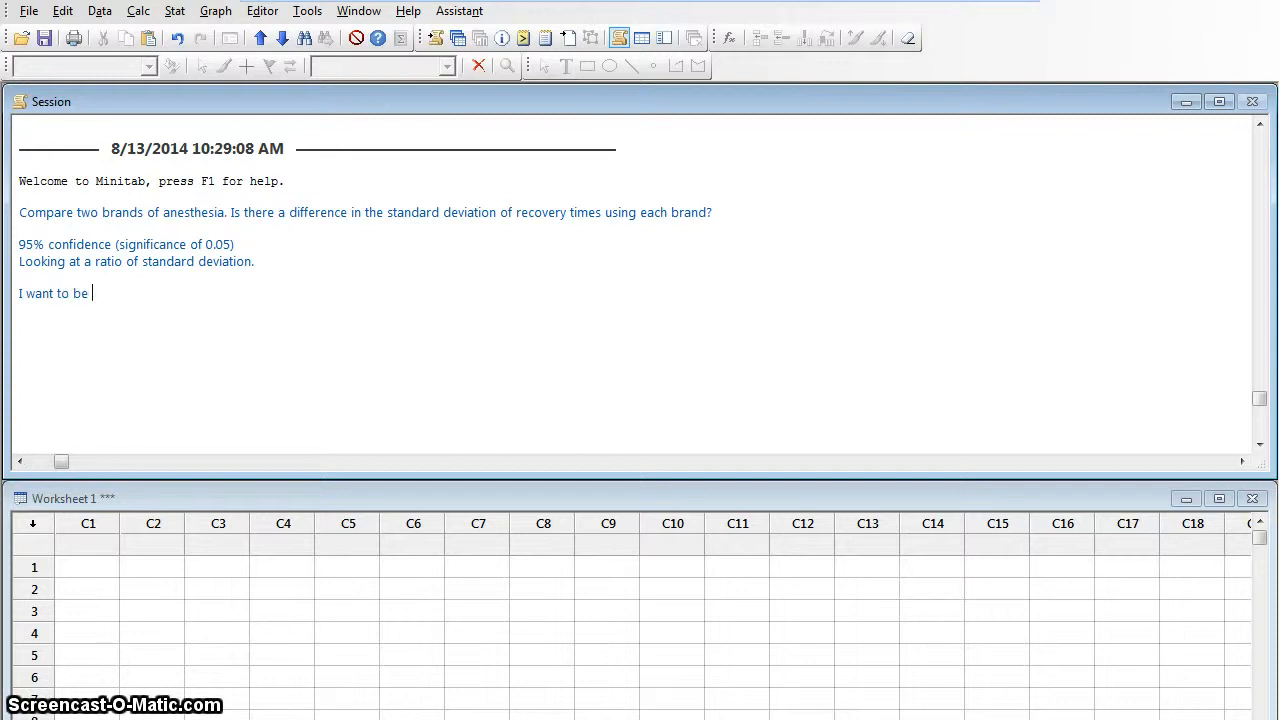
{"action": "type", "text": "able to det"}
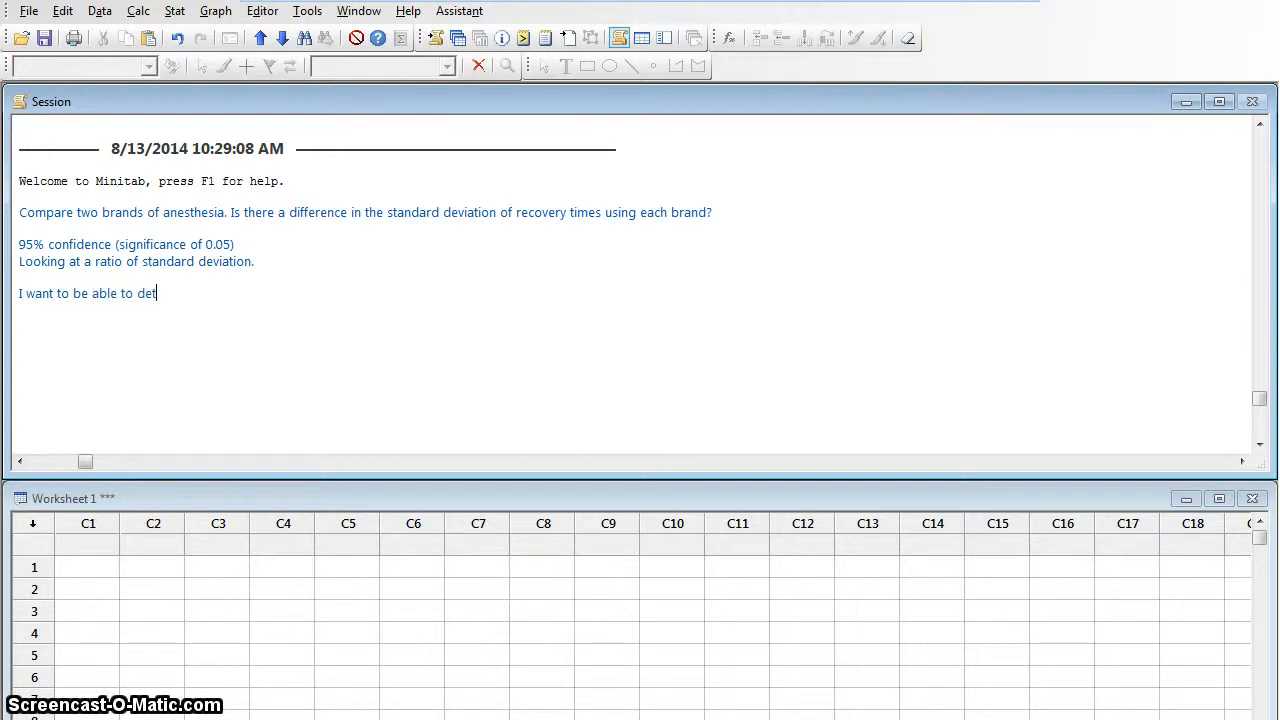
{"action": "type", "text": "ect a difference of"}
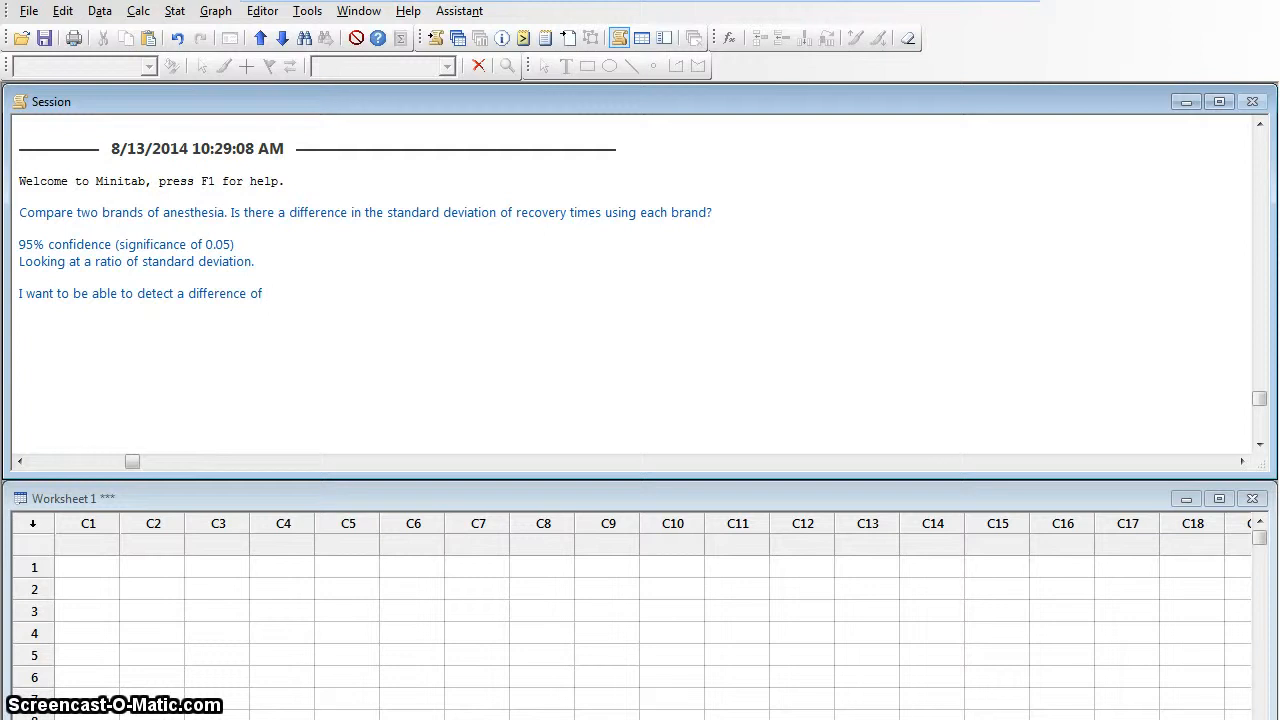
{"action": "type", "text": " 20% or "}
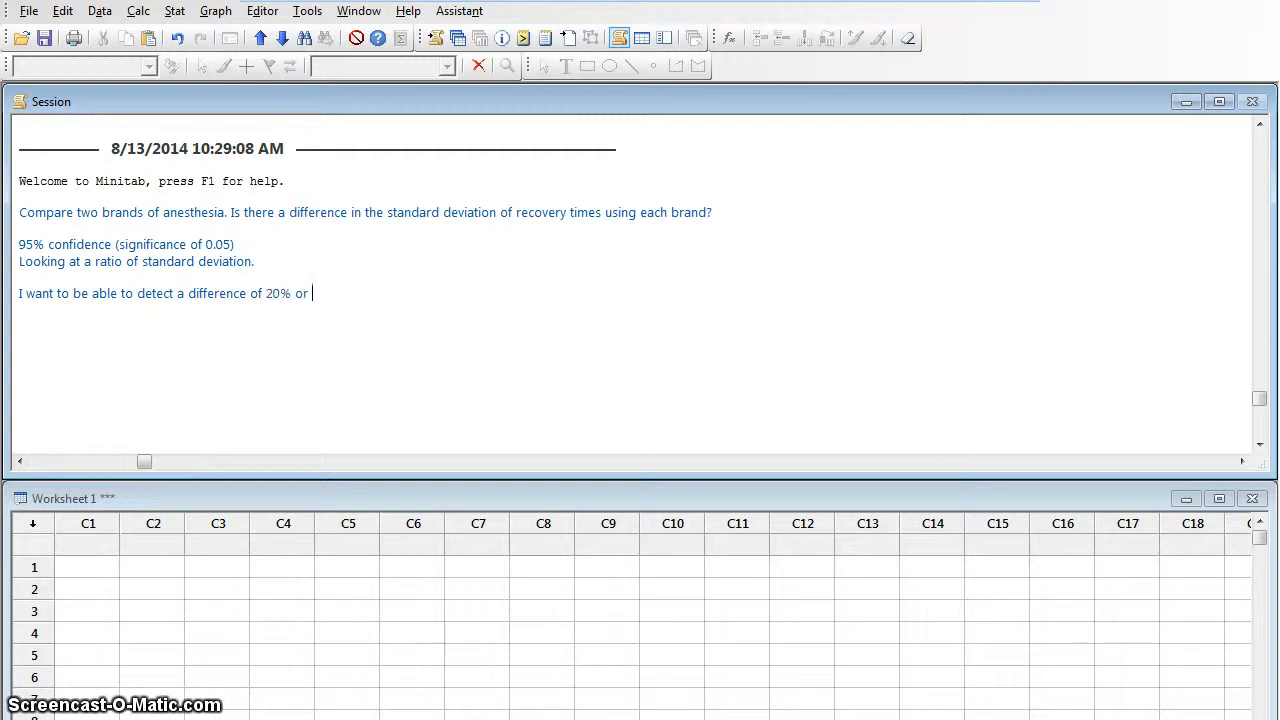
{"action": "type", "text": "more in the sta"}
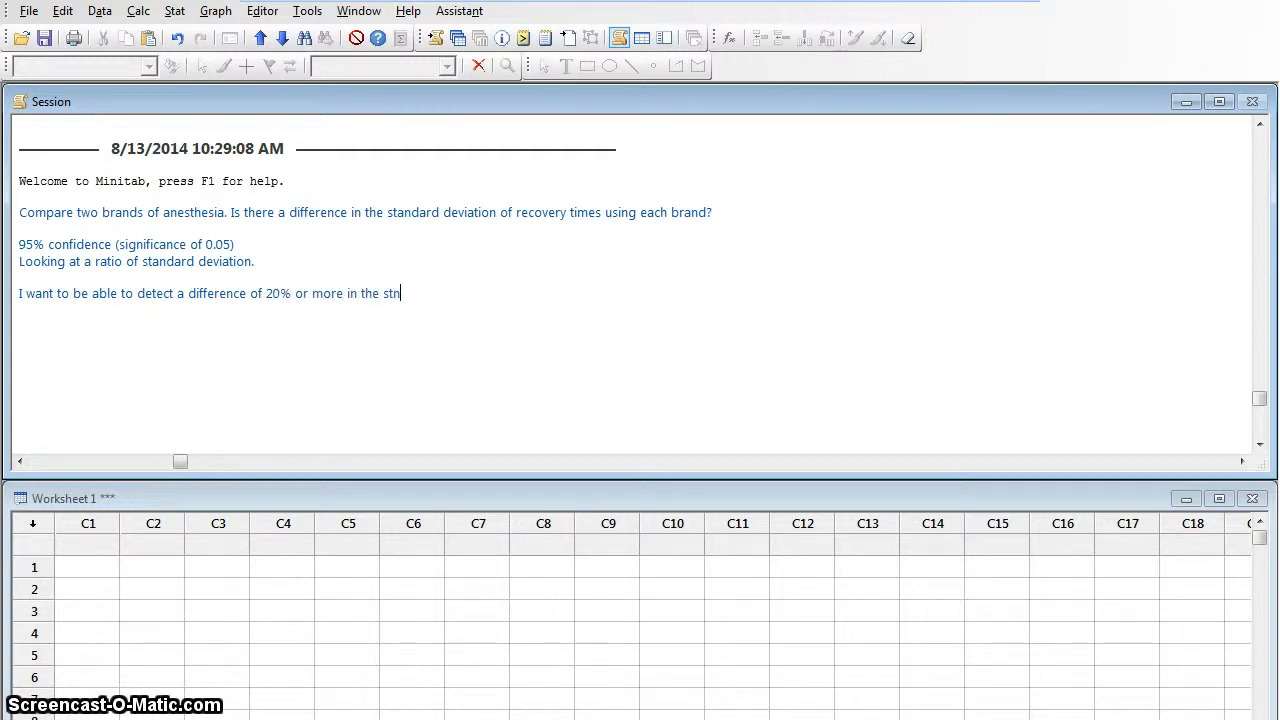
{"action": "type", "text": "ndard deviati"}
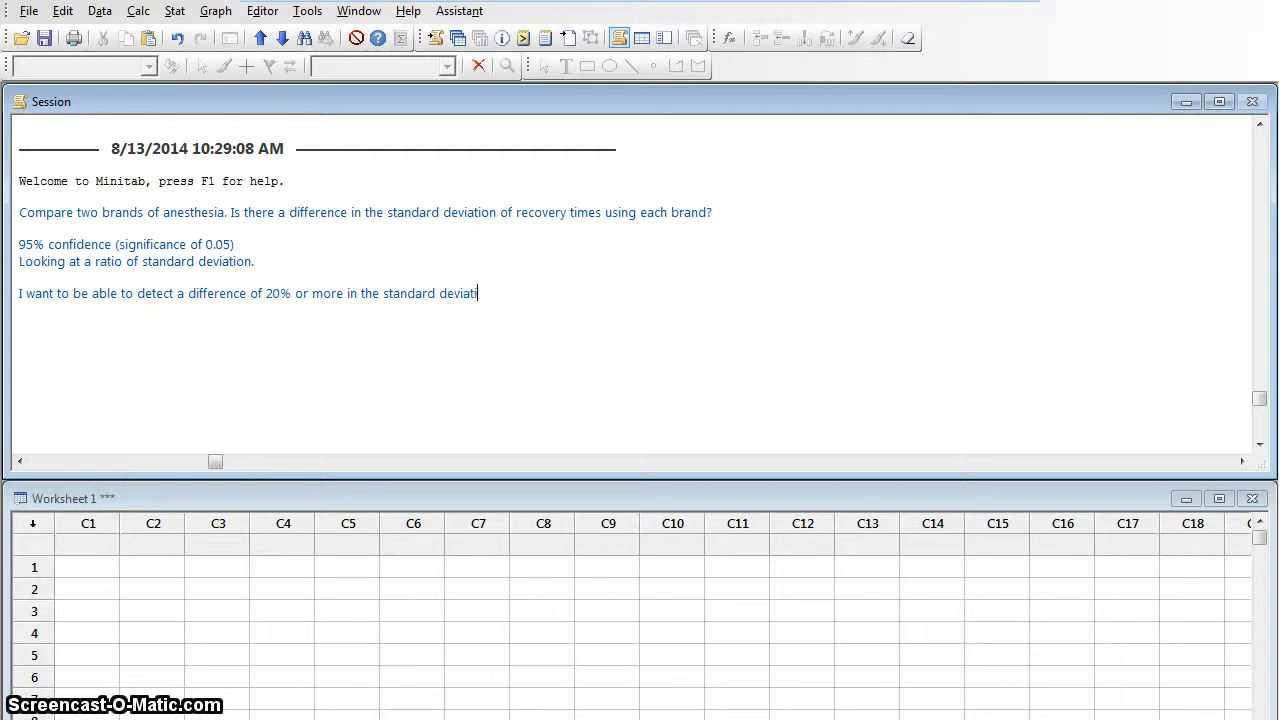
{"action": "type", "text": "on."}
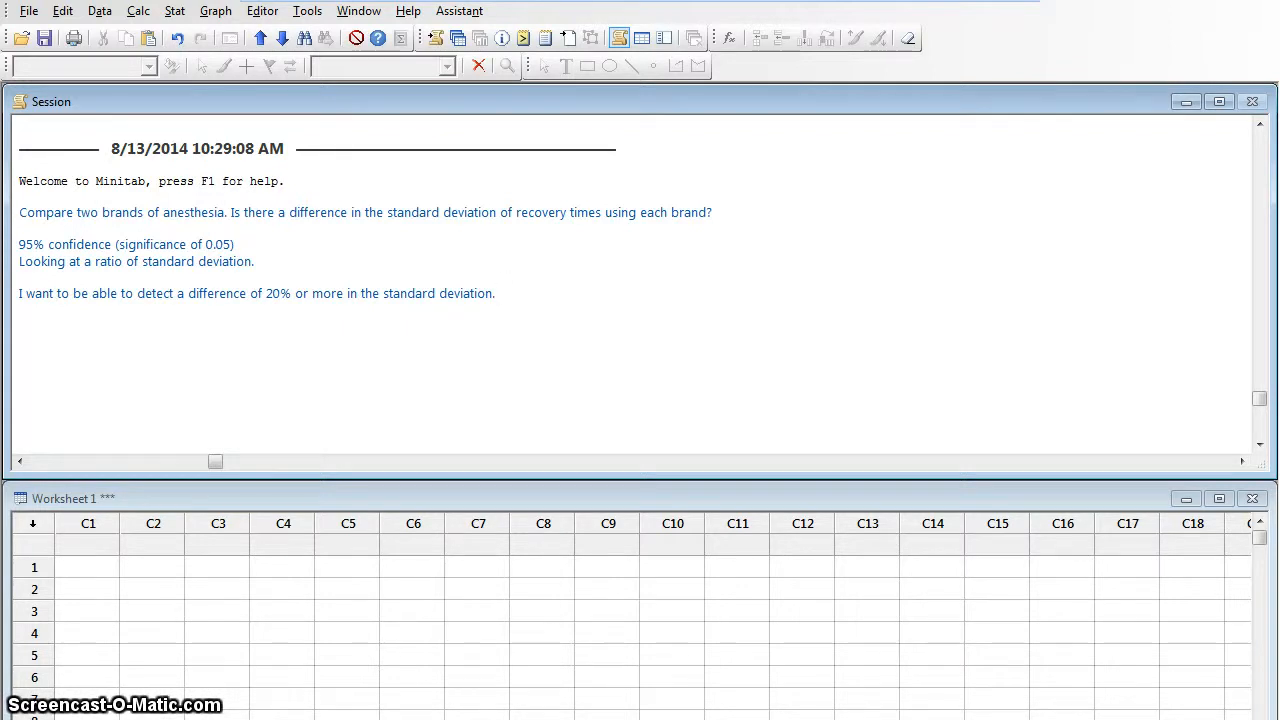
Step: Extend the detectable-difference paragraph with the sentence "We will work at 90% power."
{"action": "type", "text": "We"}
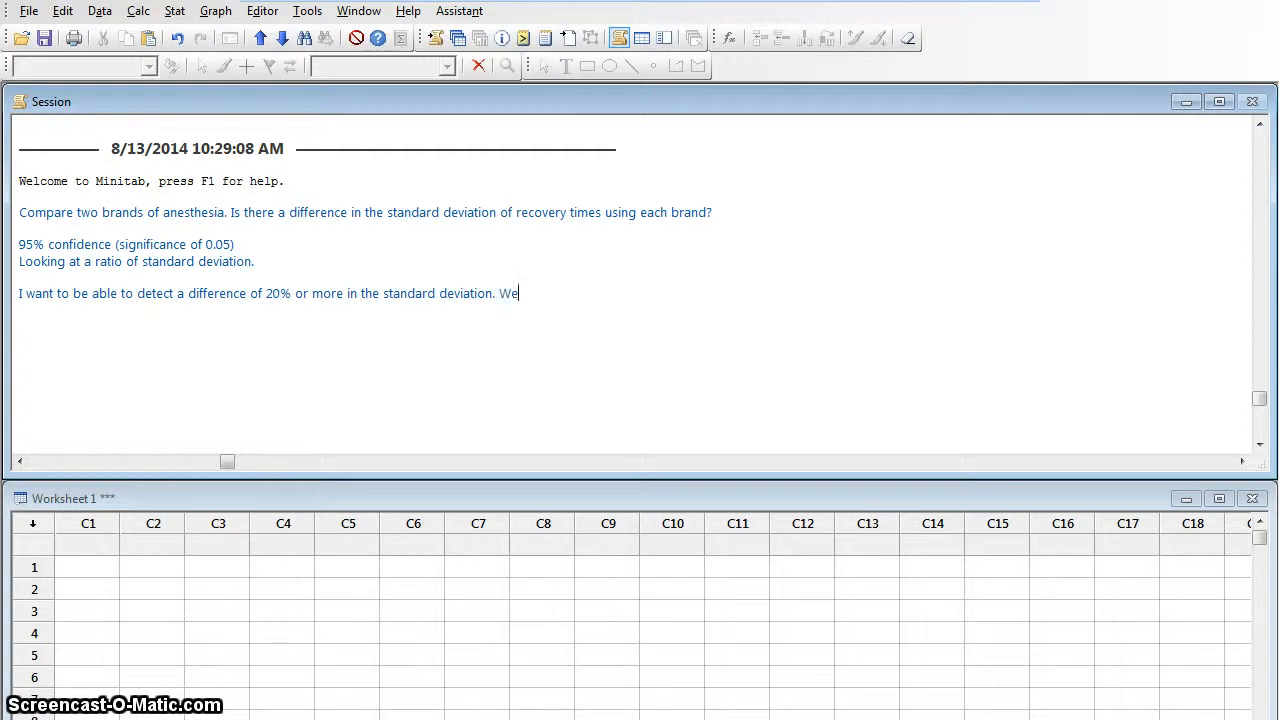
{"action": "type", "text": " will work at 90%"}
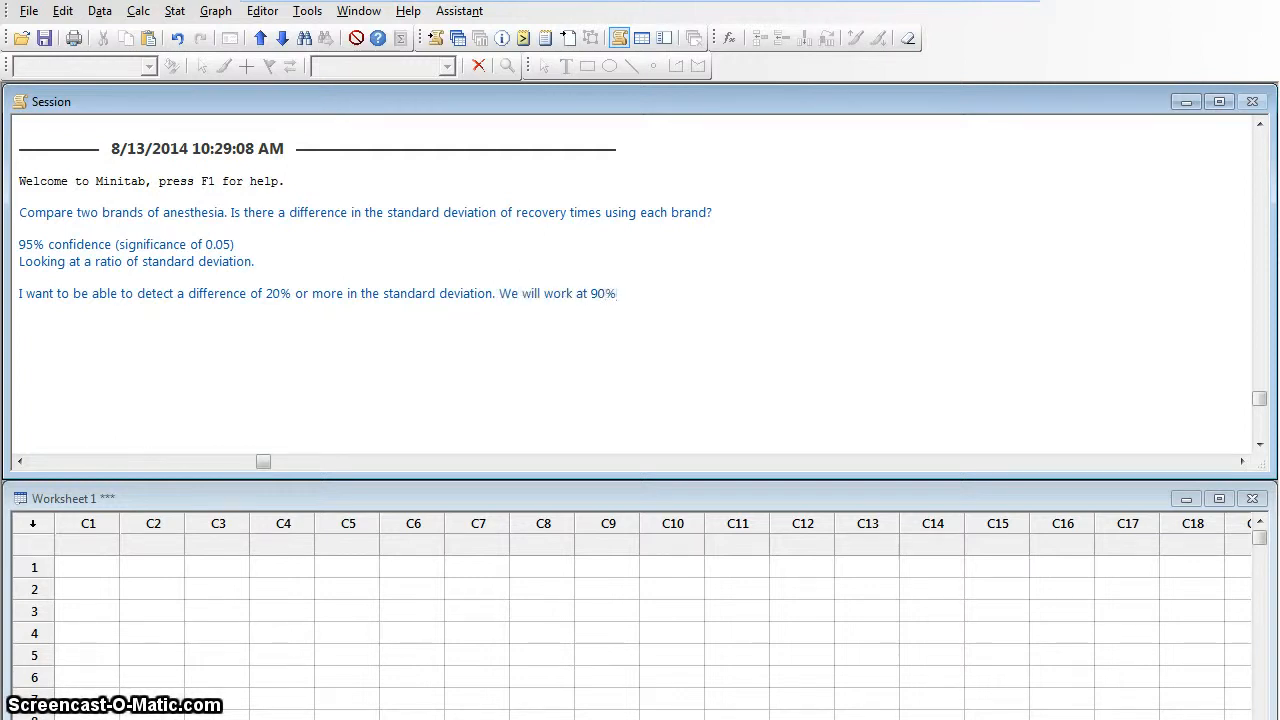
{"action": "type", "text": " power."}
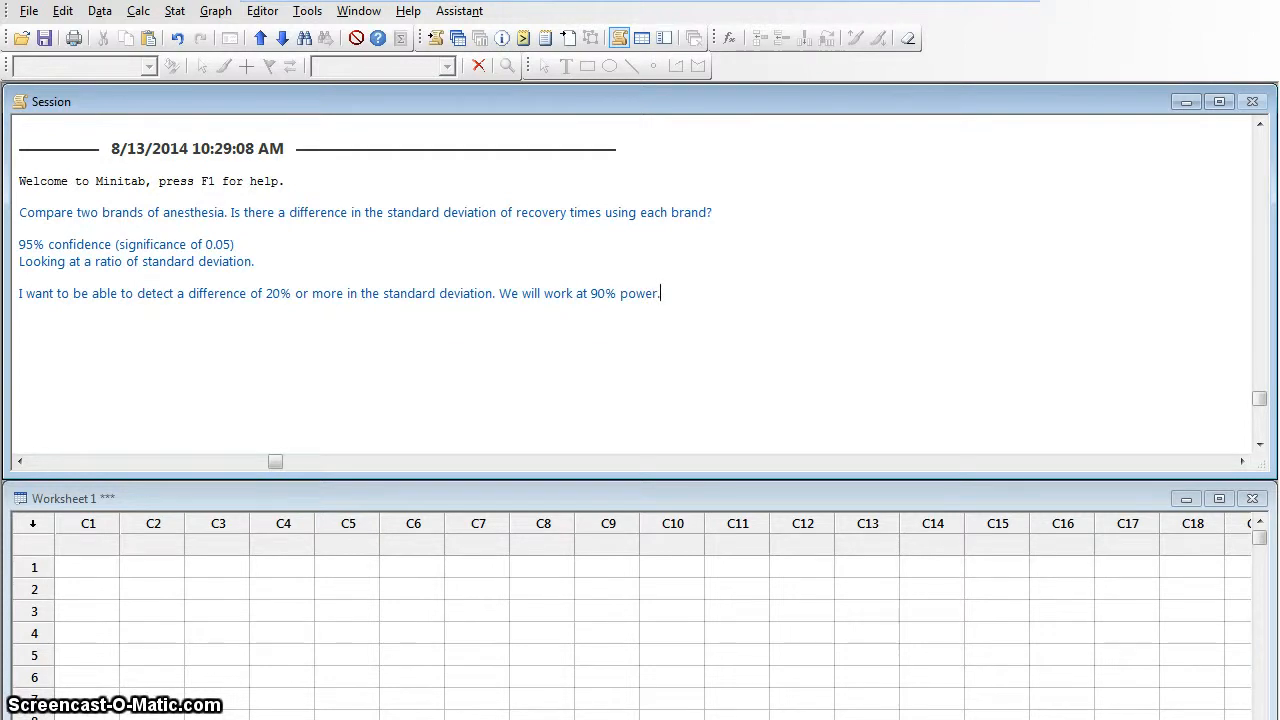
Step: Add the ratio "sd 1 / sd 2 = 1.2" as a separate paragraph at the end of the session notes
{"action": "key", "text": "Return"}
{"action": "key", "text": "Return"}
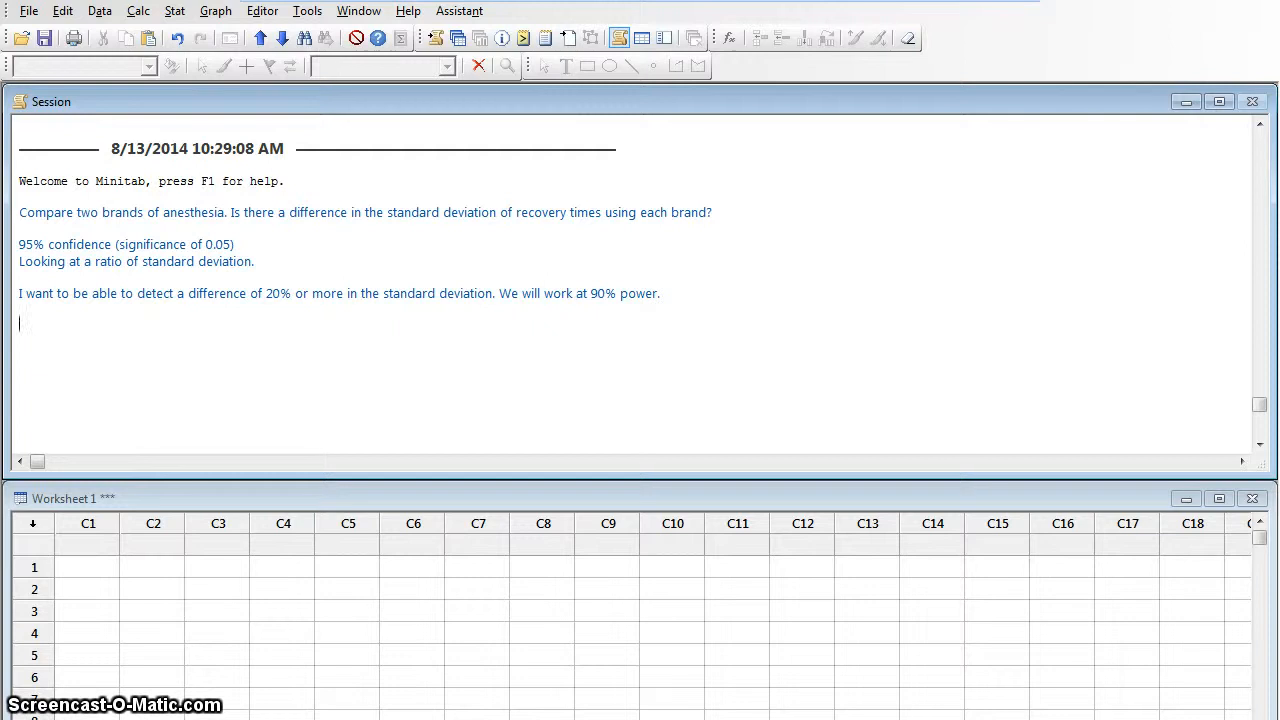
{"action": "type", "text": "sd"}
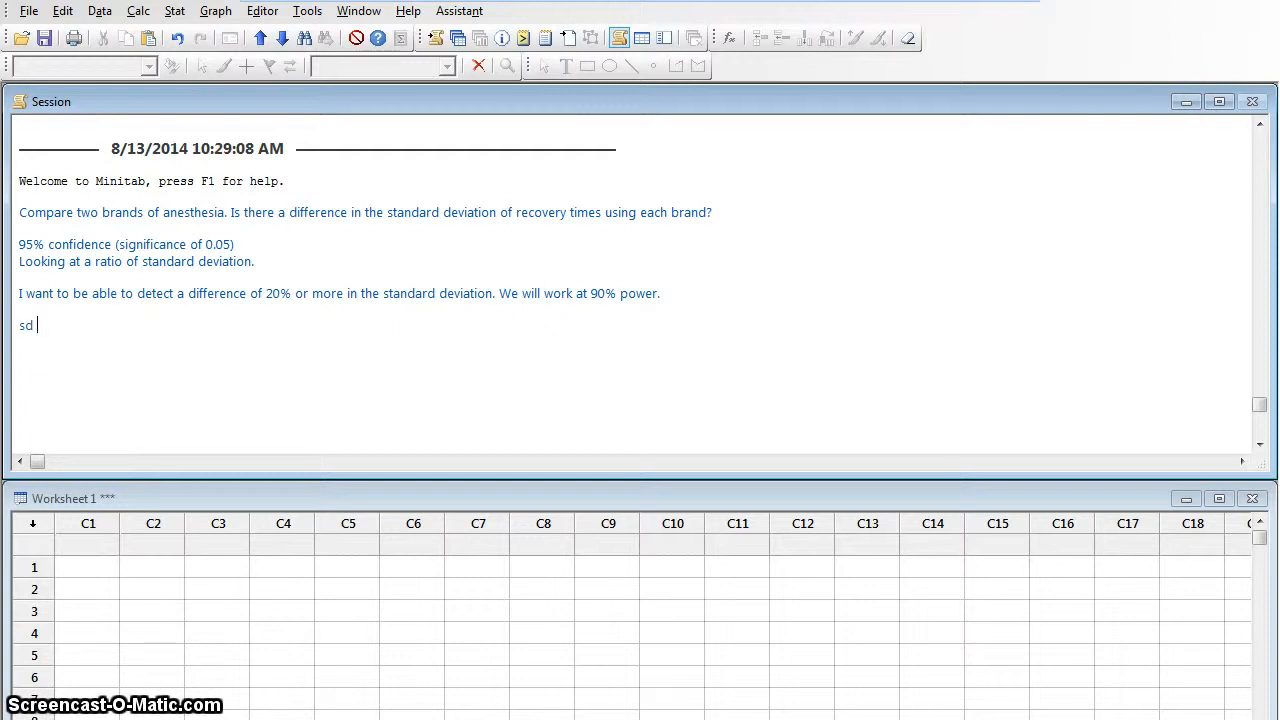
{"action": "type", "text": " 1 / sd 2 = 1.2"}
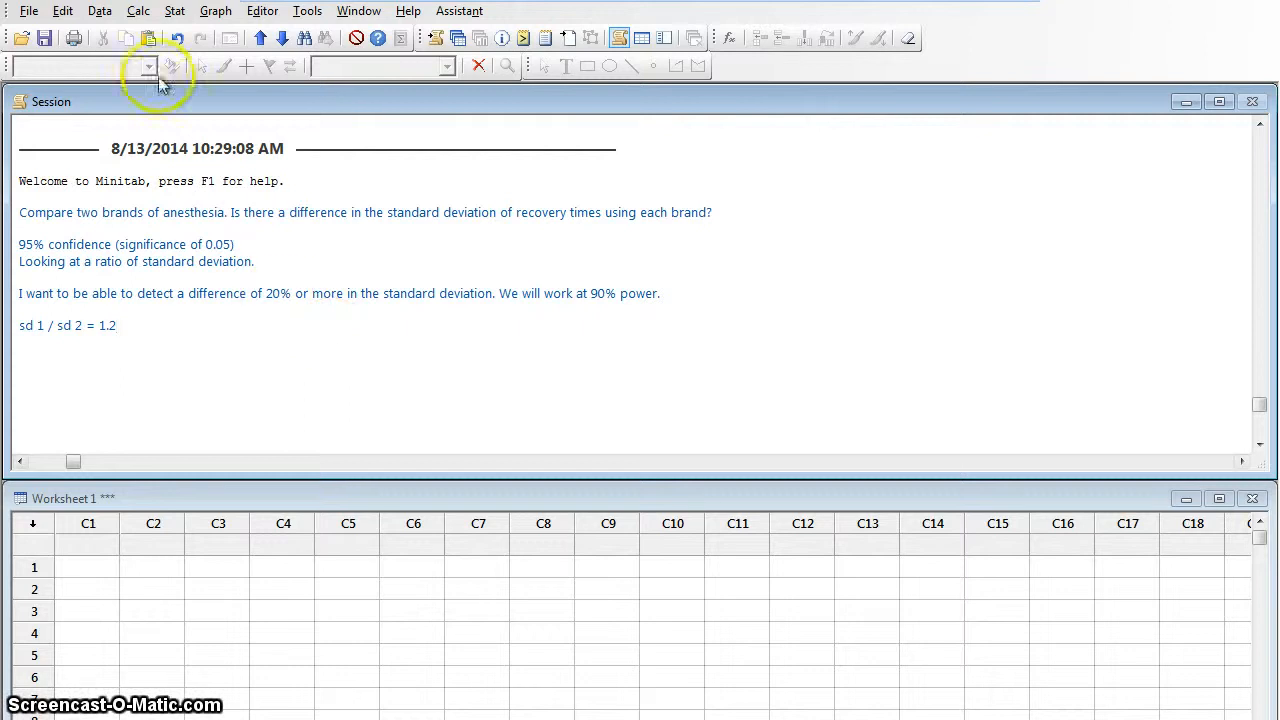
Step: Set up a power and sample size analysis for 2 variances with a standard deviation ratio of 1.2 and a power of 0.9
{"action": "left_click", "coordinate": [174, 12]}
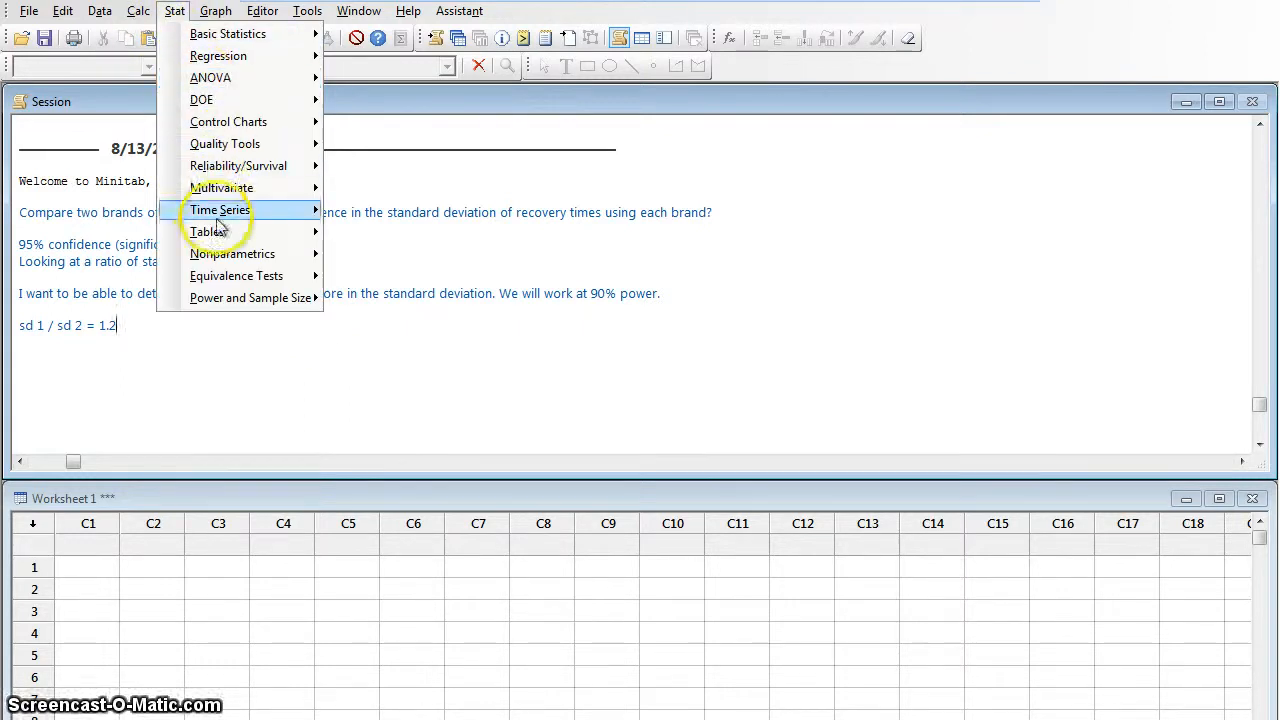
{"action": "mouse_move", "coordinate": [222, 299]}
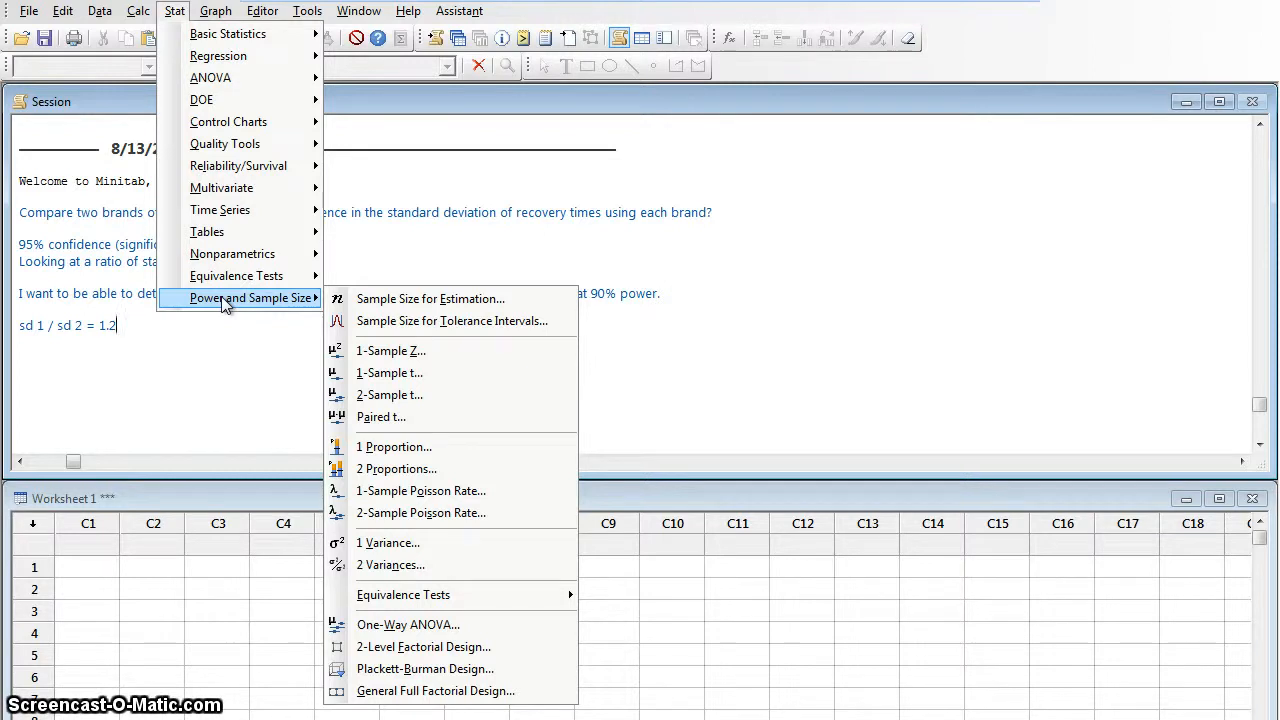
{"action": "left_click", "coordinate": [412, 566]}
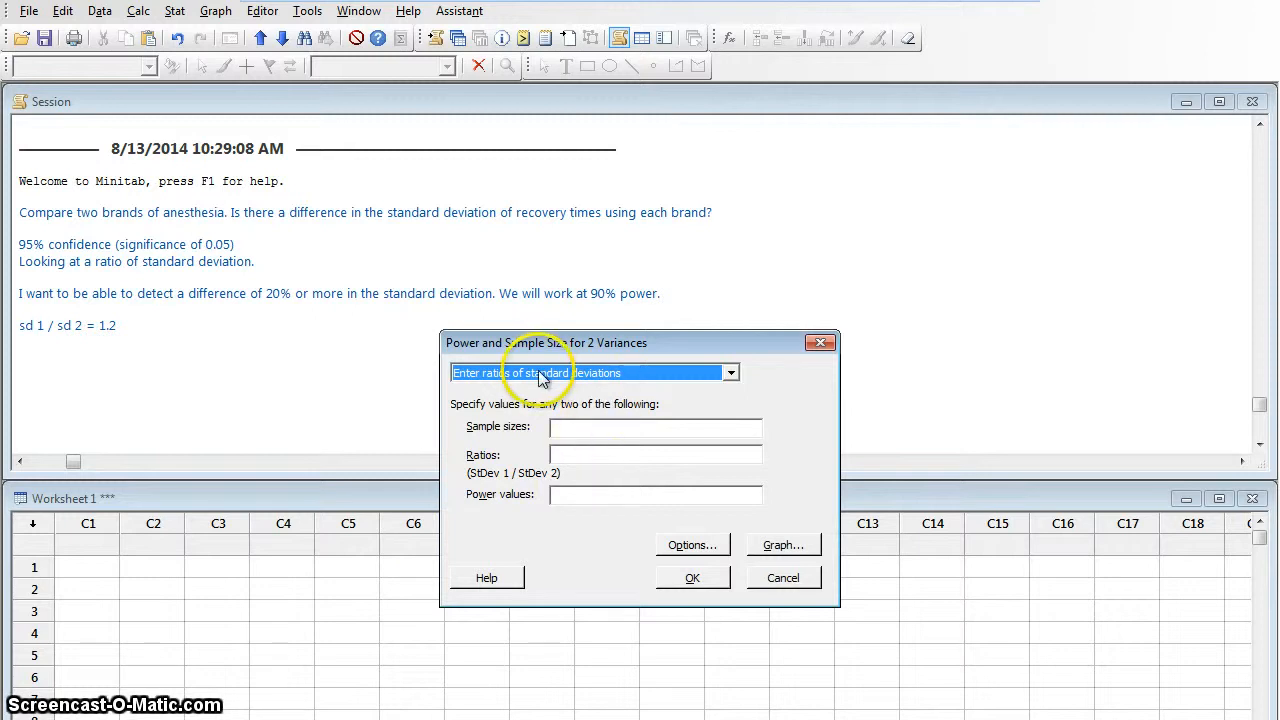
{"action": "left_click", "coordinate": [575, 456]}
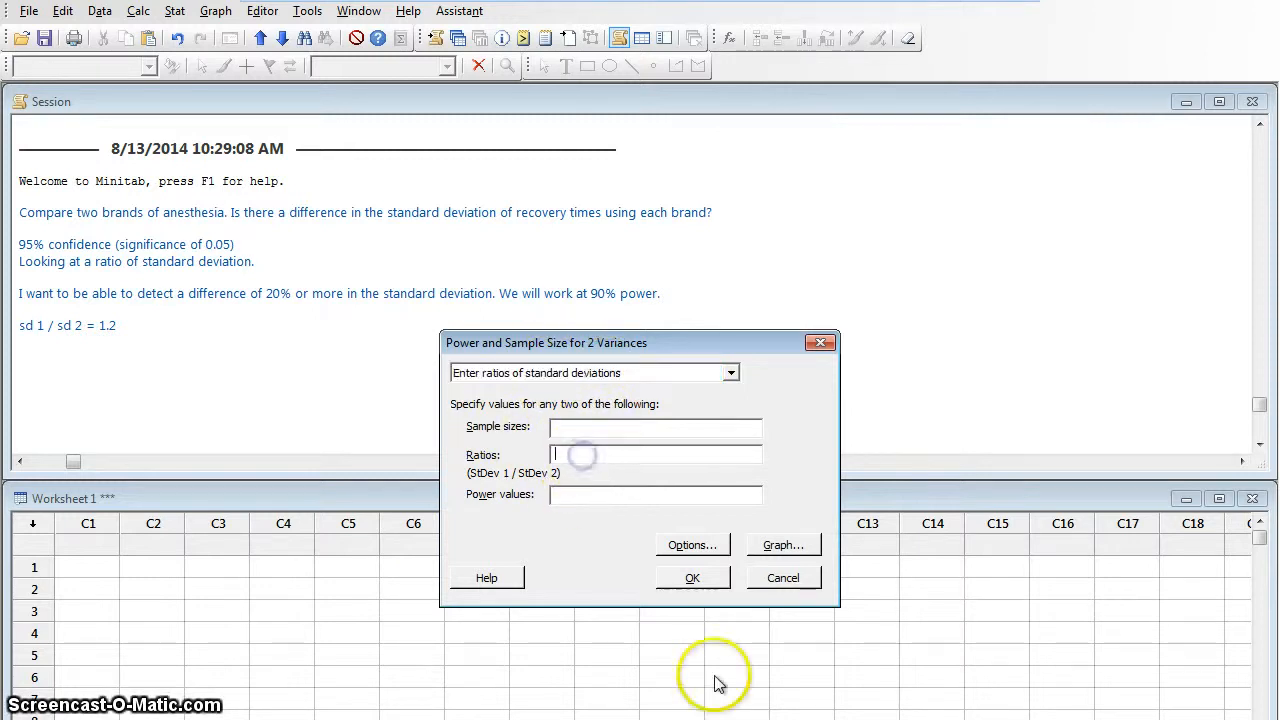
{"action": "type", "text": "1."}
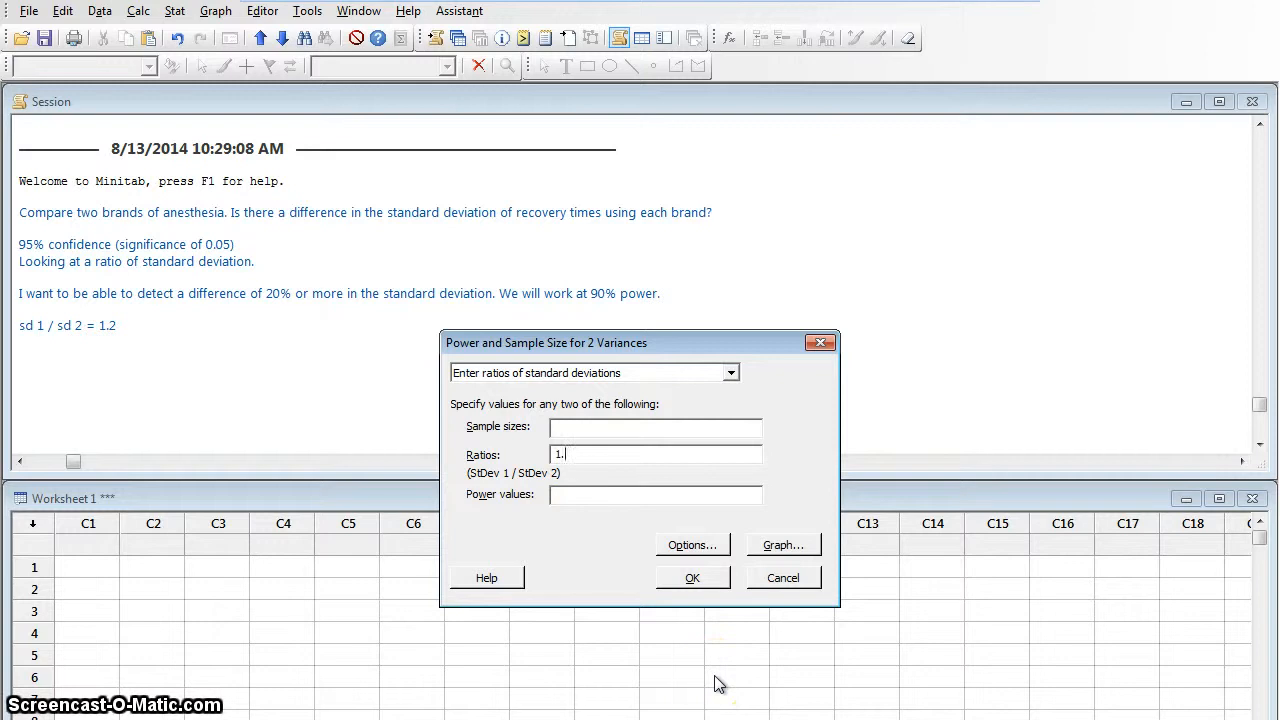
{"action": "type", "text": "2"}
{"action": "left_click", "coordinate": [603, 495]}
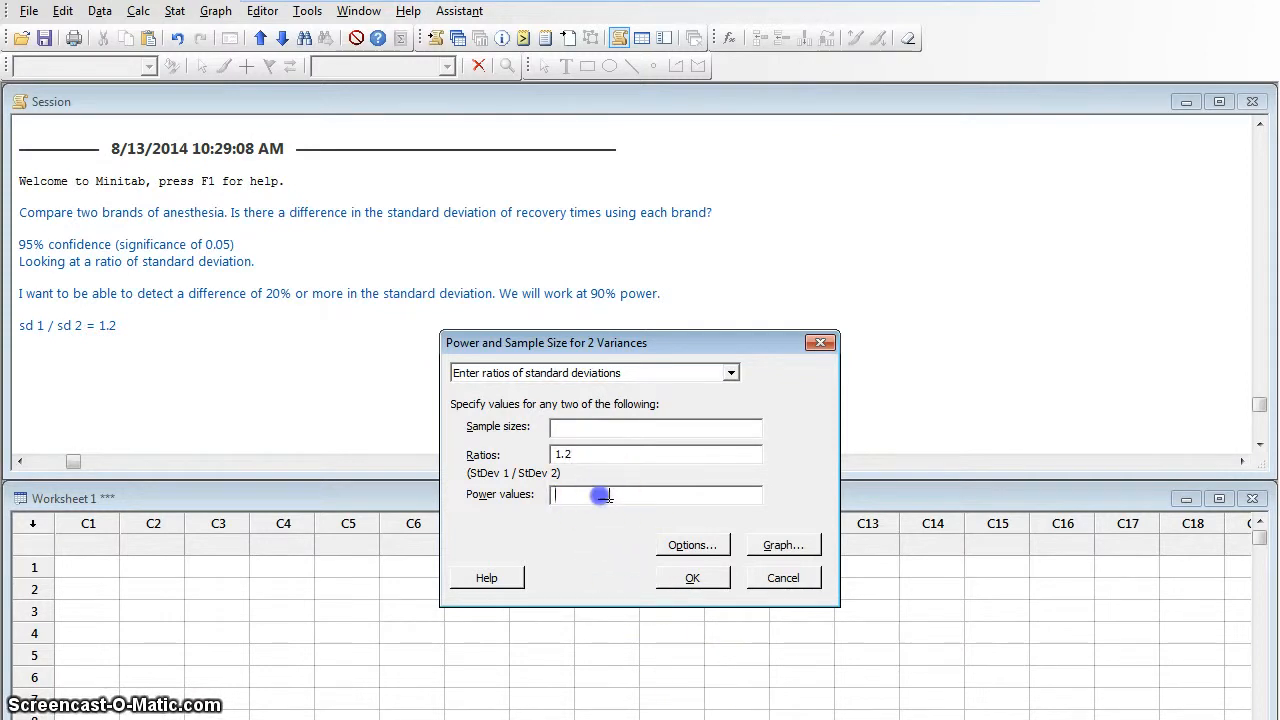
{"action": "type", "text": "0.9"}
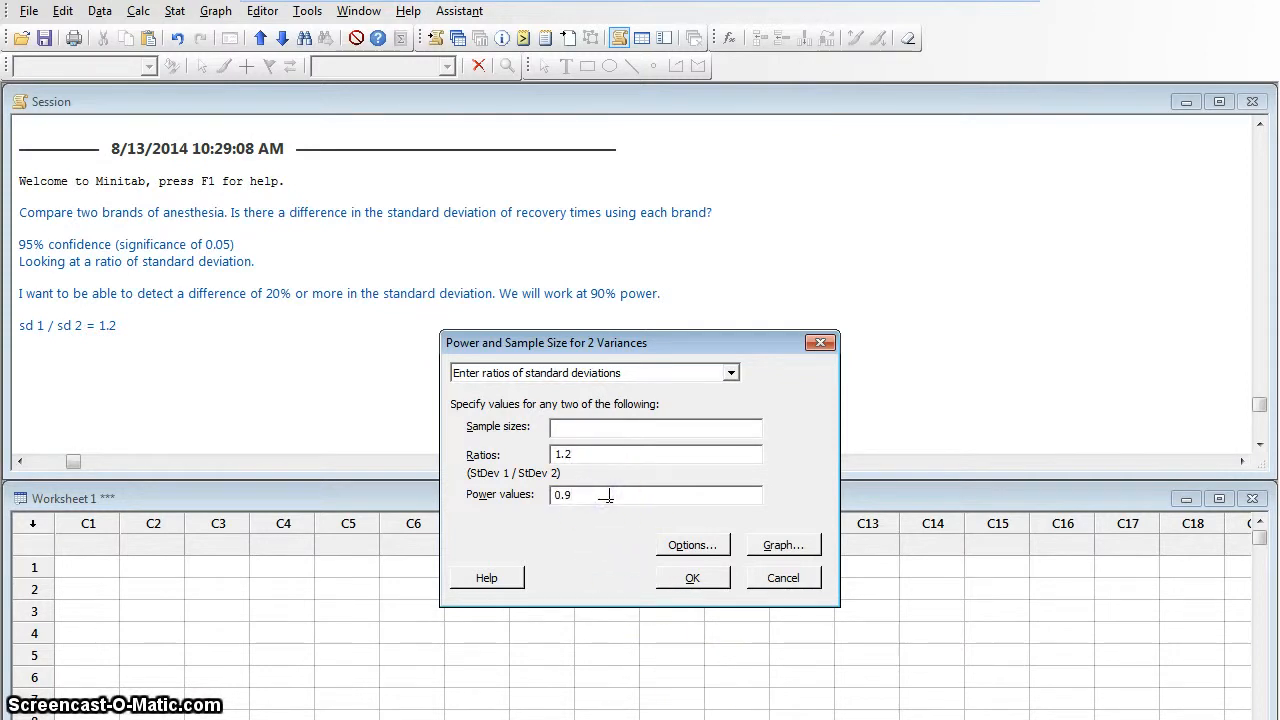
Step: Choose the F Test as the method in the analysis options and run the sample size calculation
{"action": "left_click", "coordinate": [700, 545]}
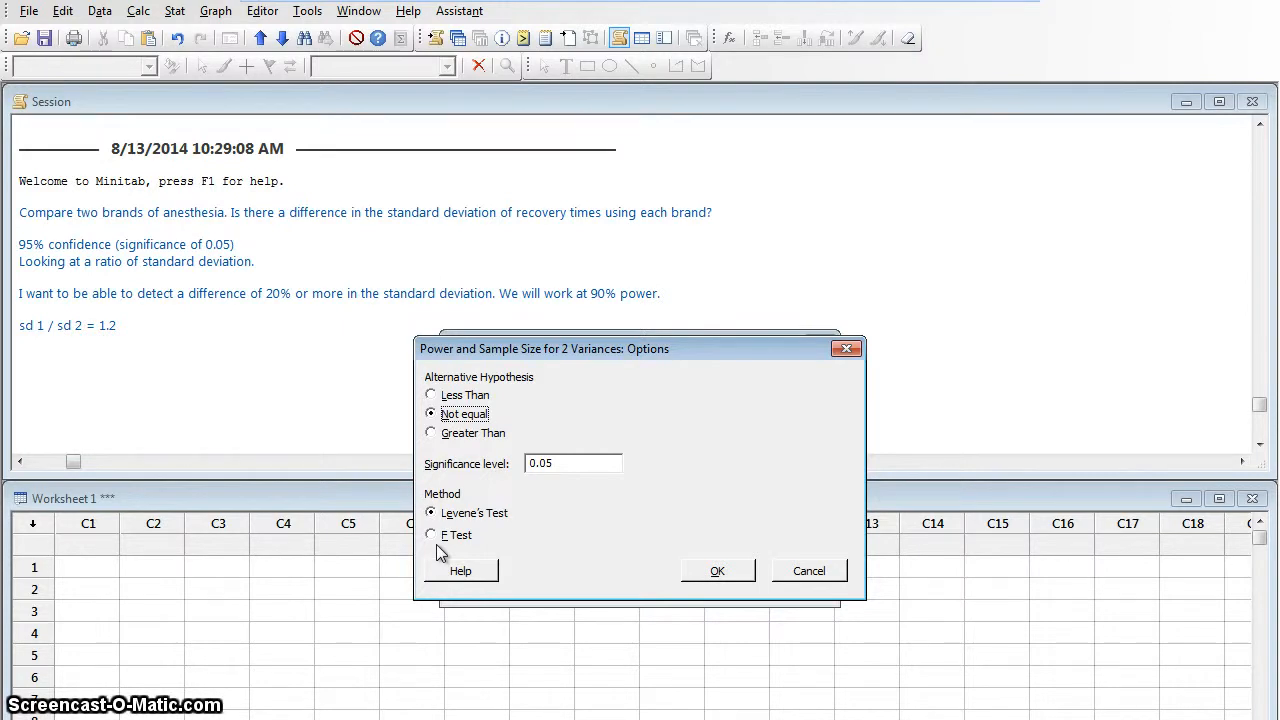
{"action": "left_click", "coordinate": [433, 540]}
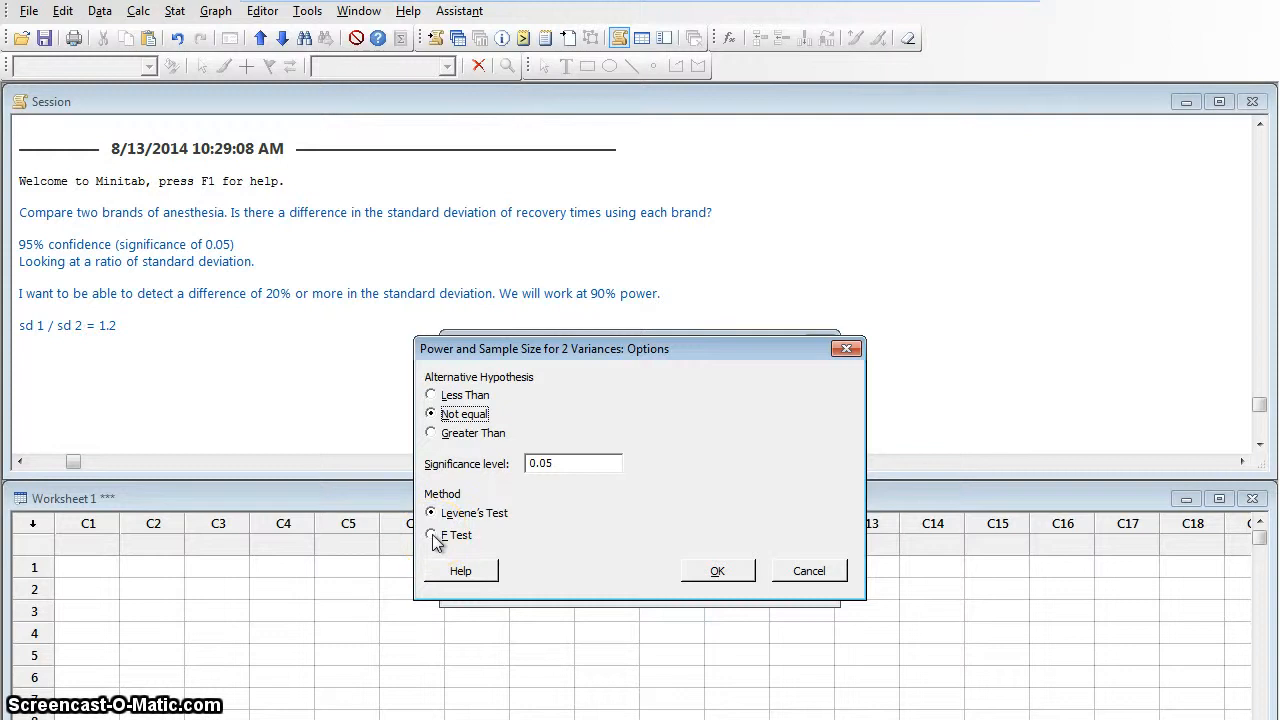
{"action": "left_click", "coordinate": [432, 536]}
{"action": "left_click", "coordinate": [712, 576]}
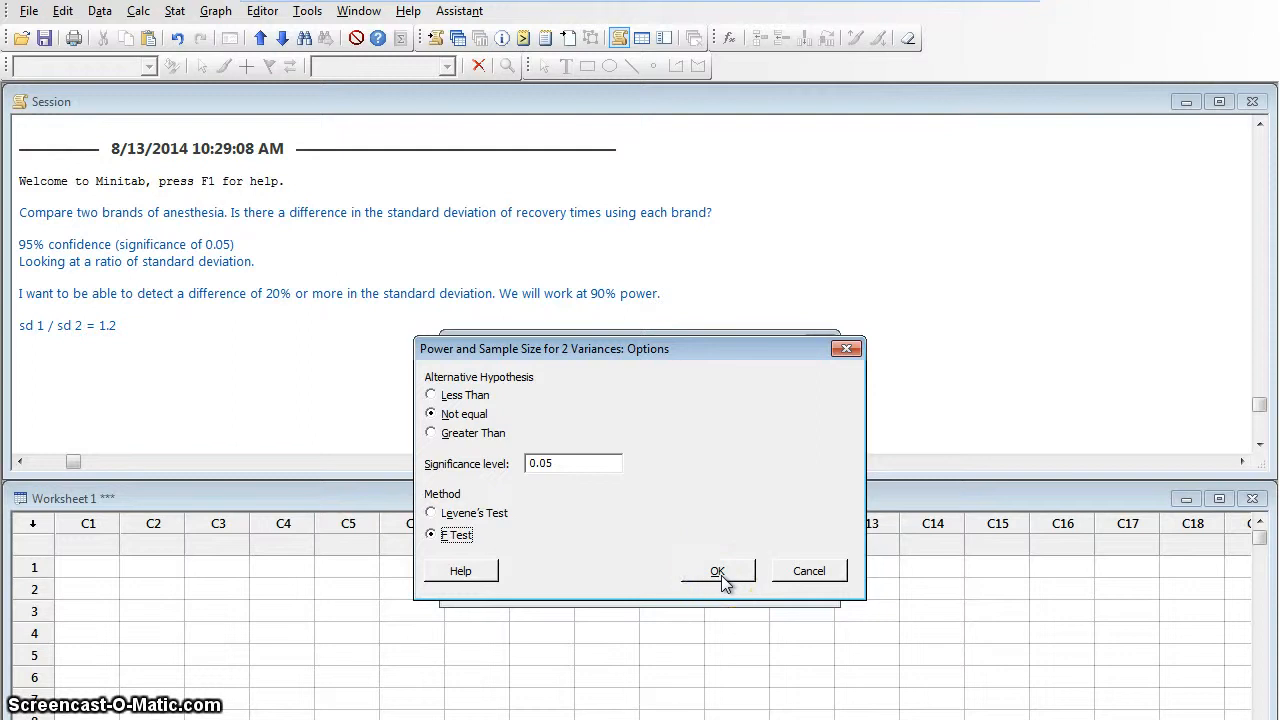
{"action": "left_click", "coordinate": [695, 578]}
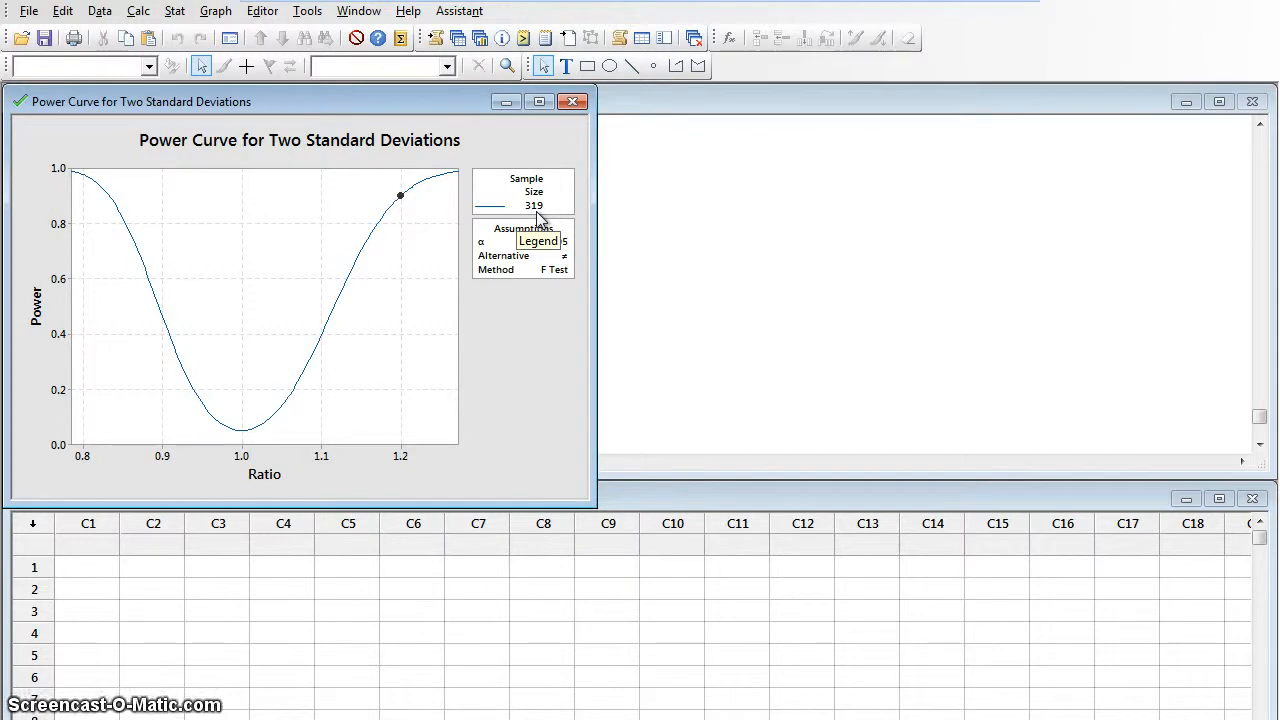
{"action": "left_click", "coordinate": [668, 268]}
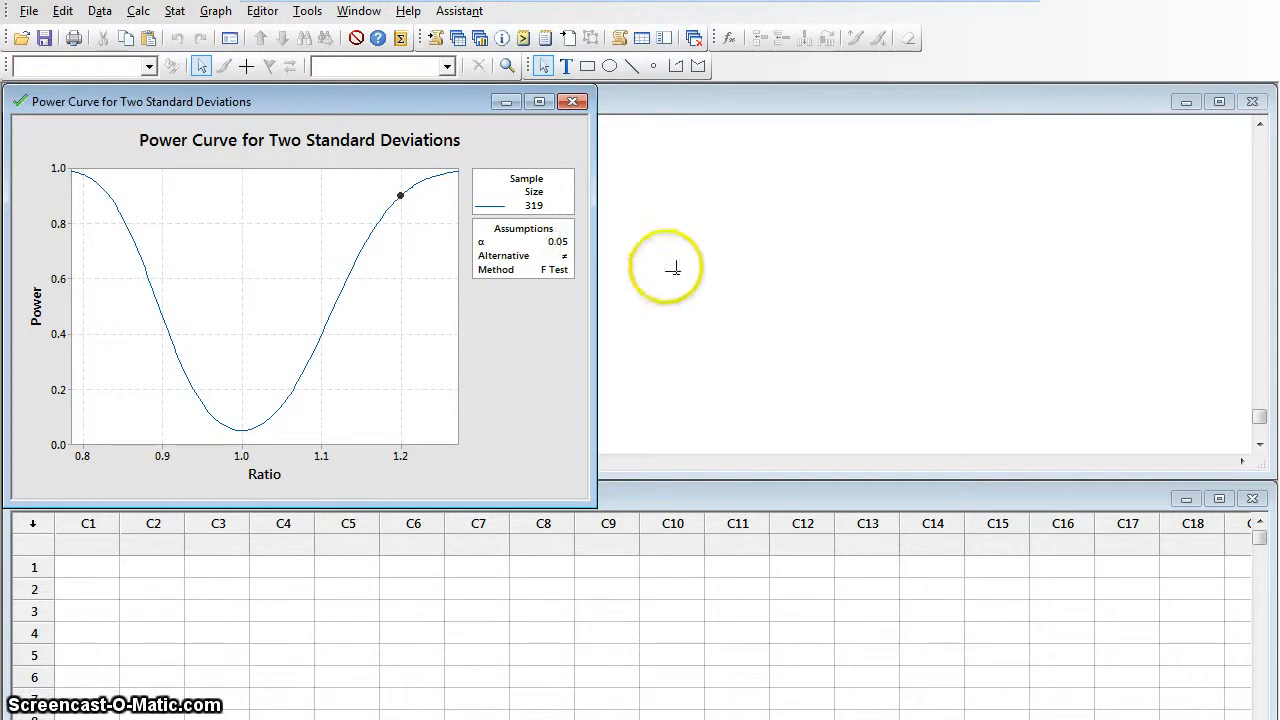
{"action": "left_click", "coordinate": [547, 218]}
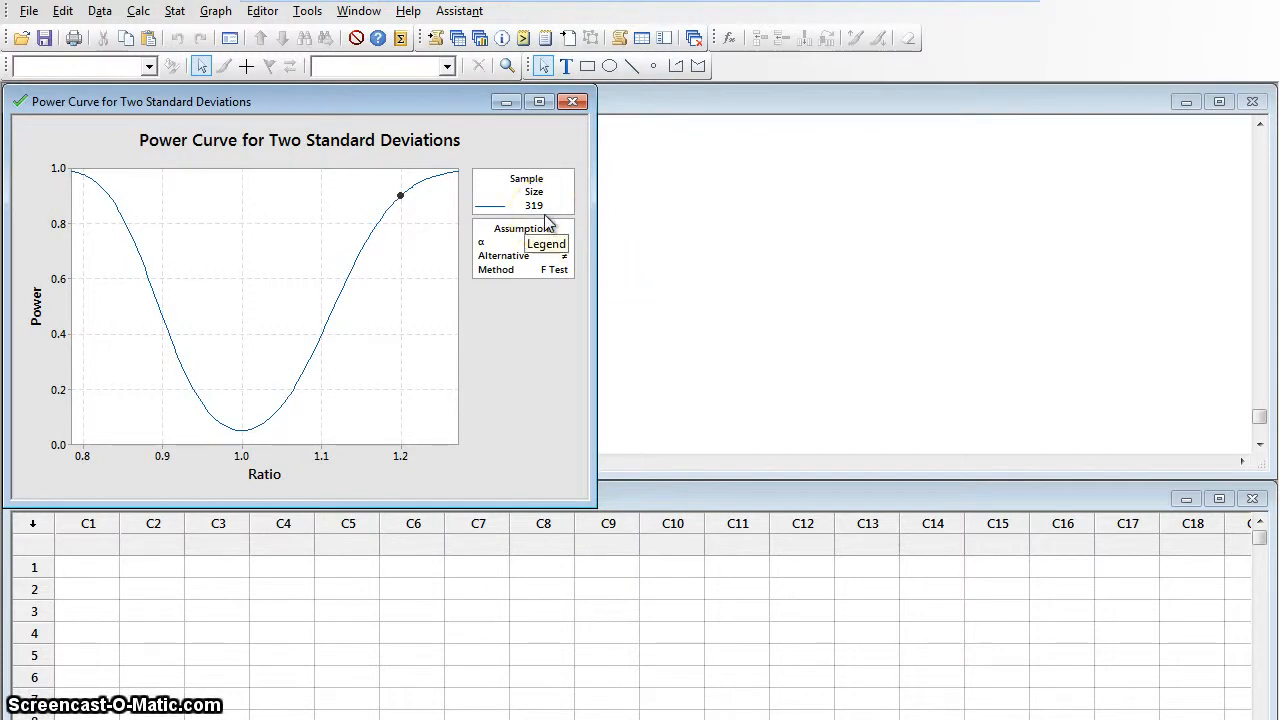